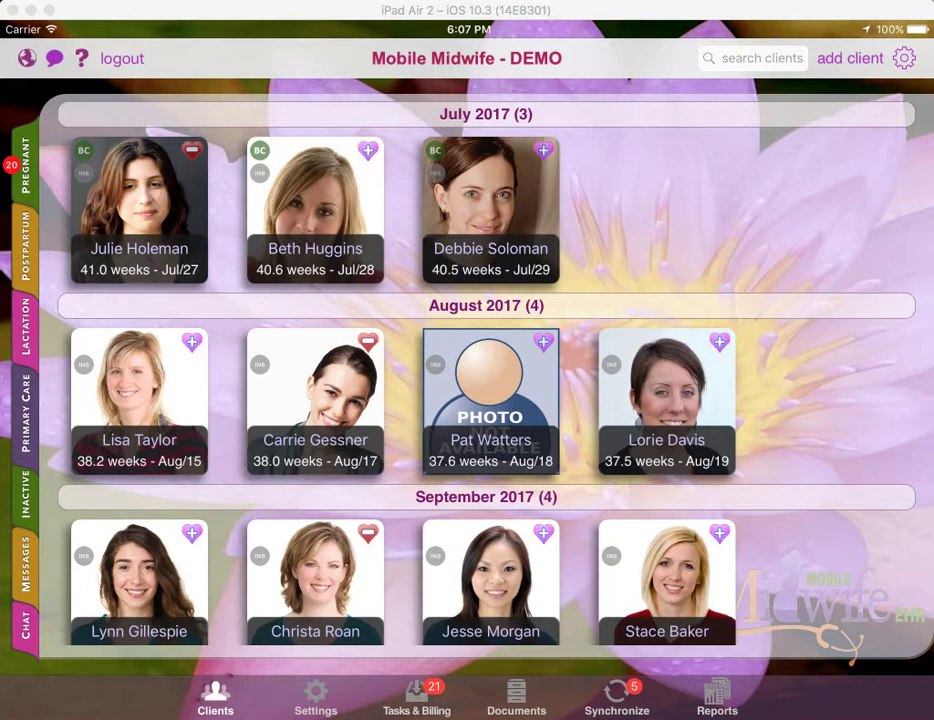
# Open the first July 2017 client's tasks and billing section and add a professional insurance claim
pyautogui.click(159, 260)
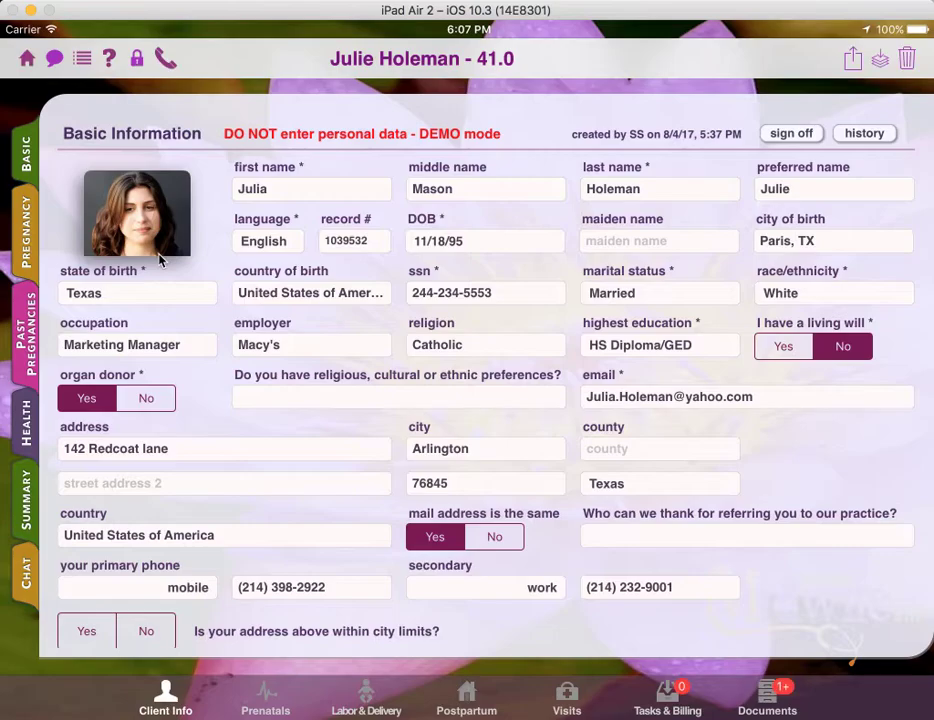
pyautogui.click(672, 695)
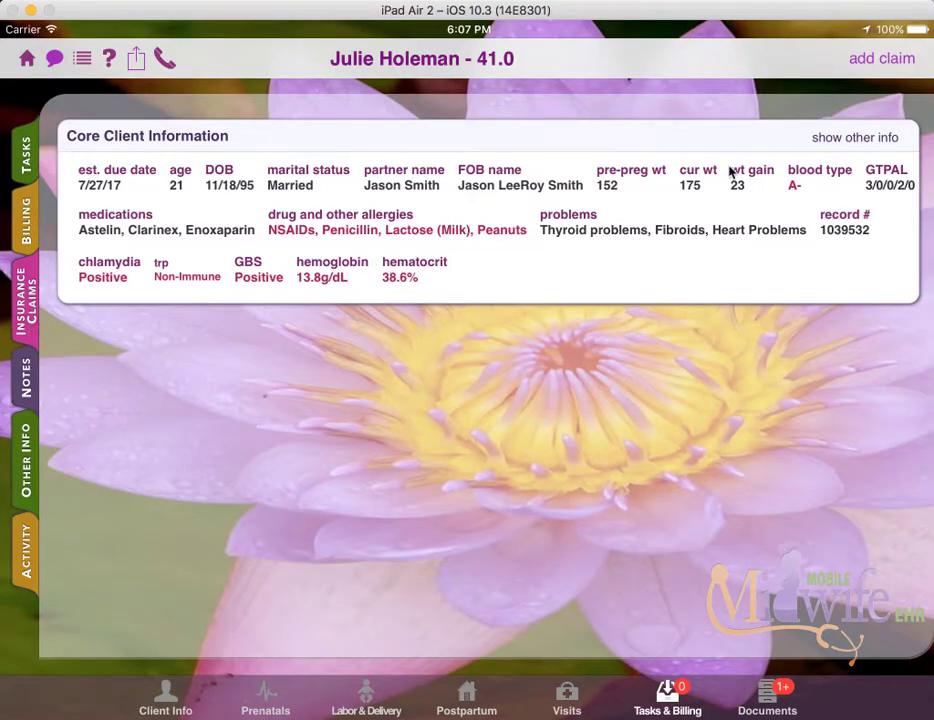
pyautogui.click(881, 62)
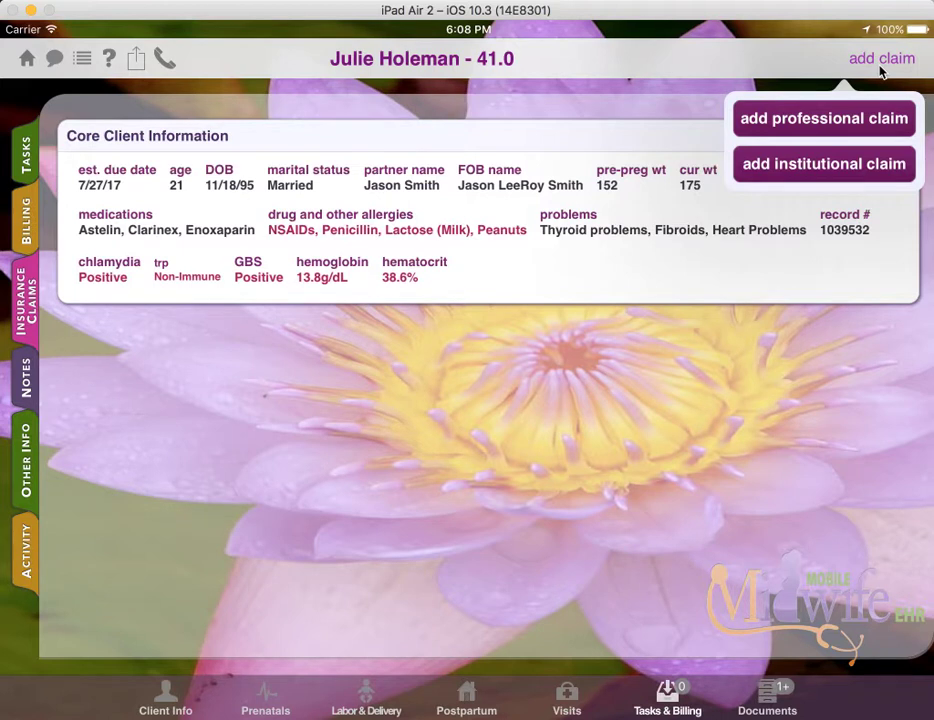
pyautogui.click(832, 119)
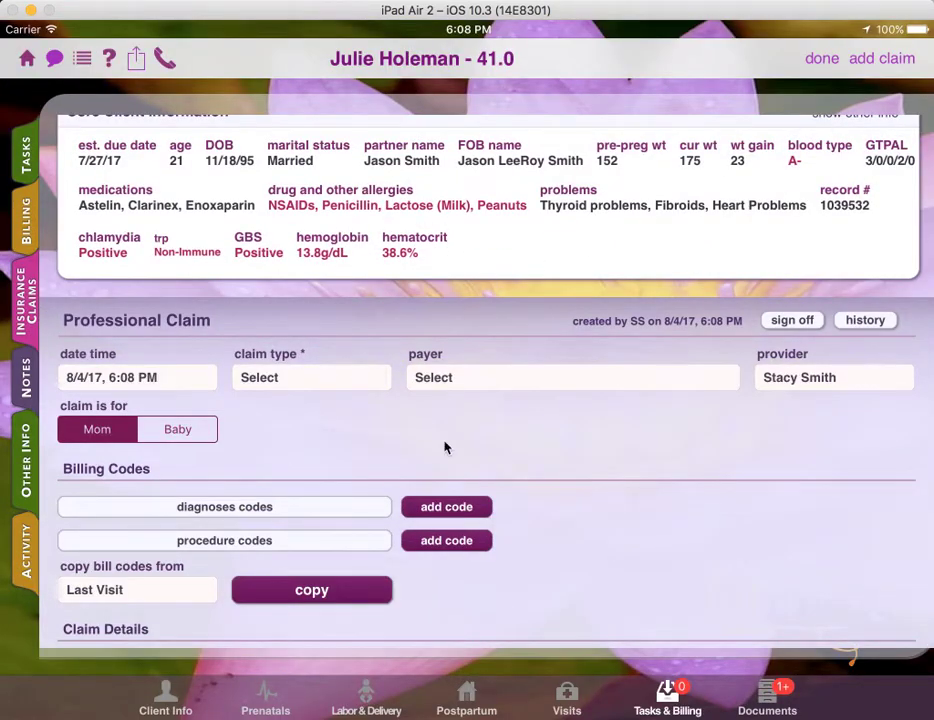
# Set the professional claim's type to Paper
pyautogui.scroll(-5, 517, 480)
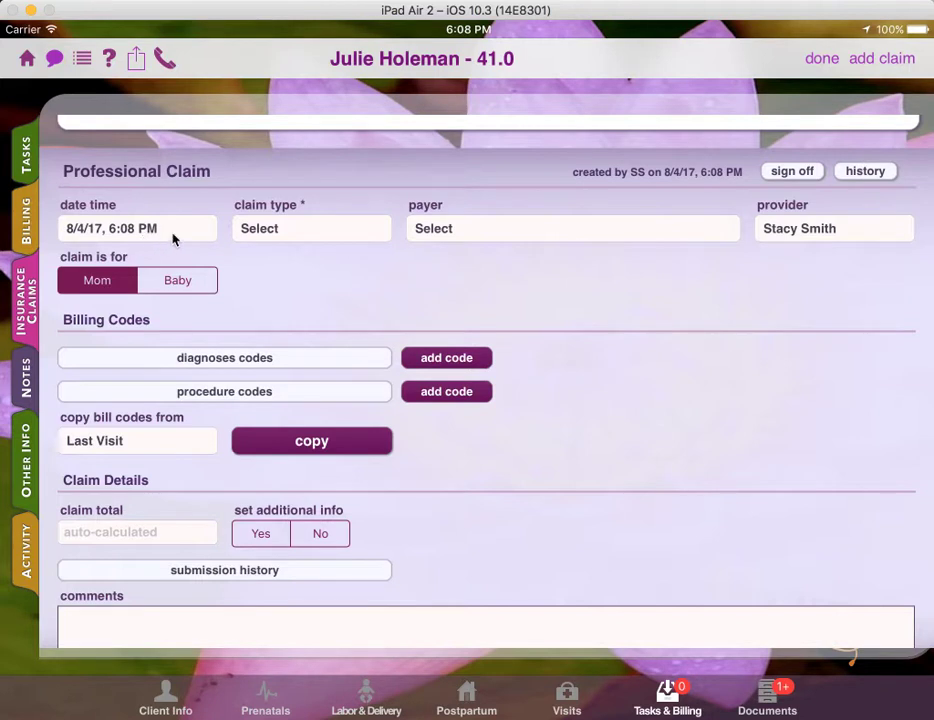
pyautogui.click(260, 231)
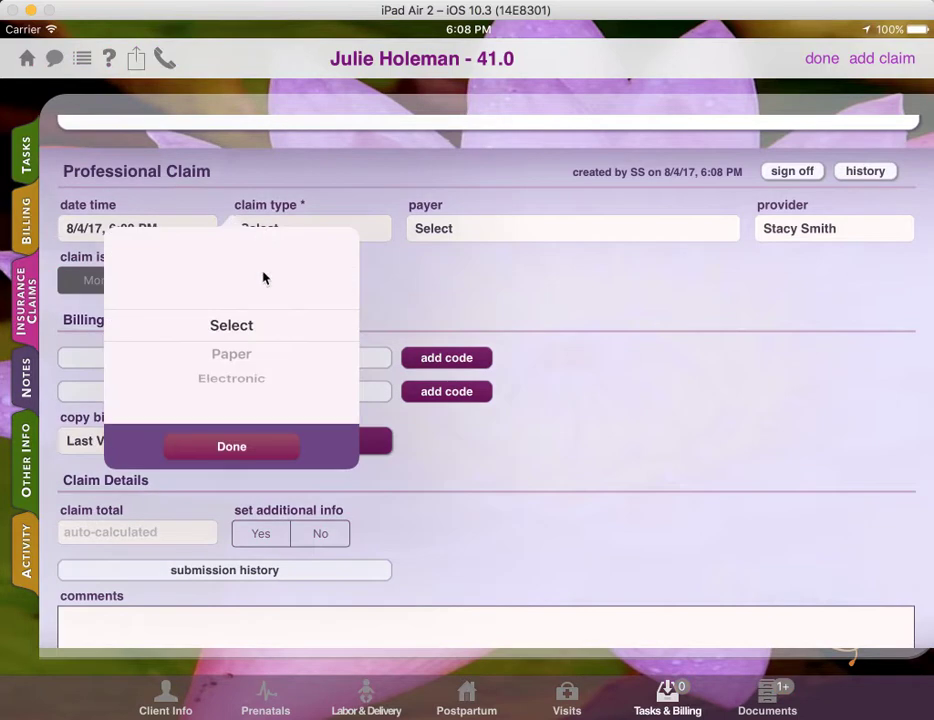
pyautogui.click(268, 356)
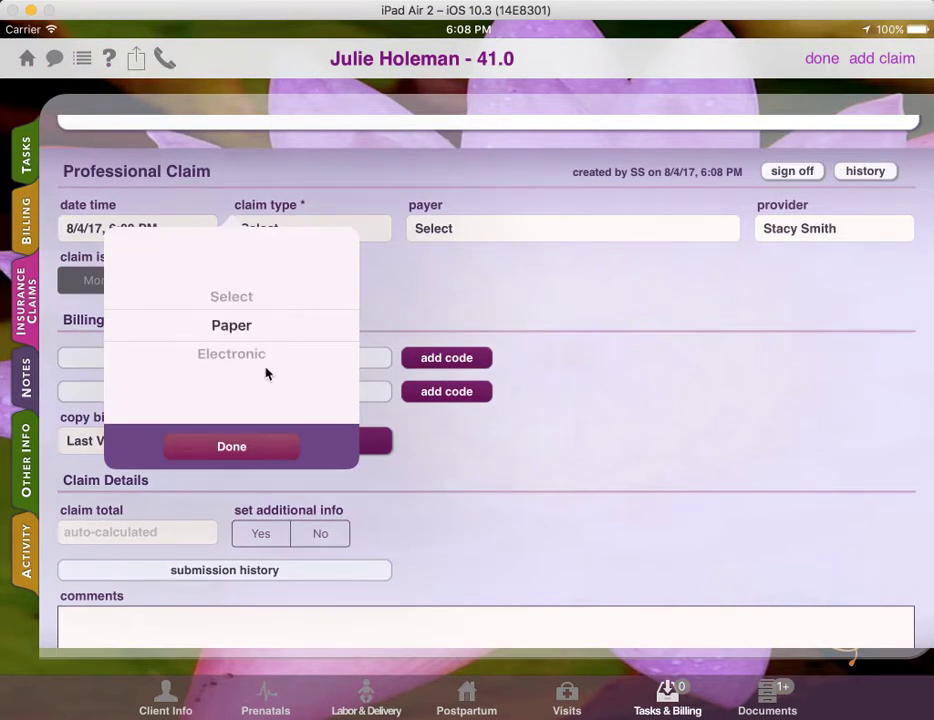
pyautogui.click(255, 446)
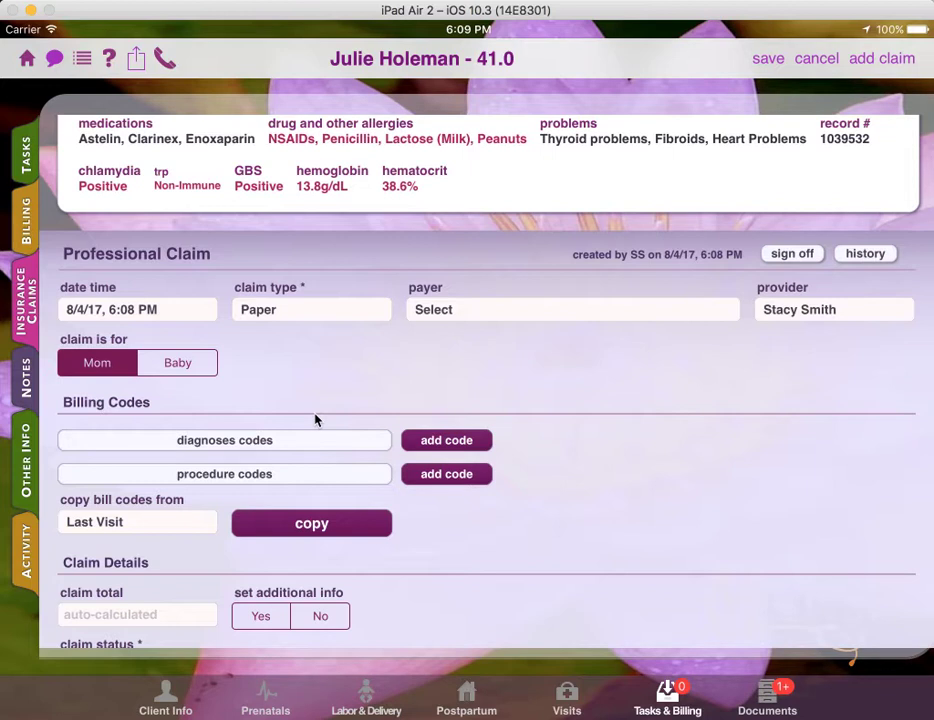
# Choose AETNA HEALTH PLANS as the claim's payer and specify that the claim is for Mom
pyautogui.click(464, 318)
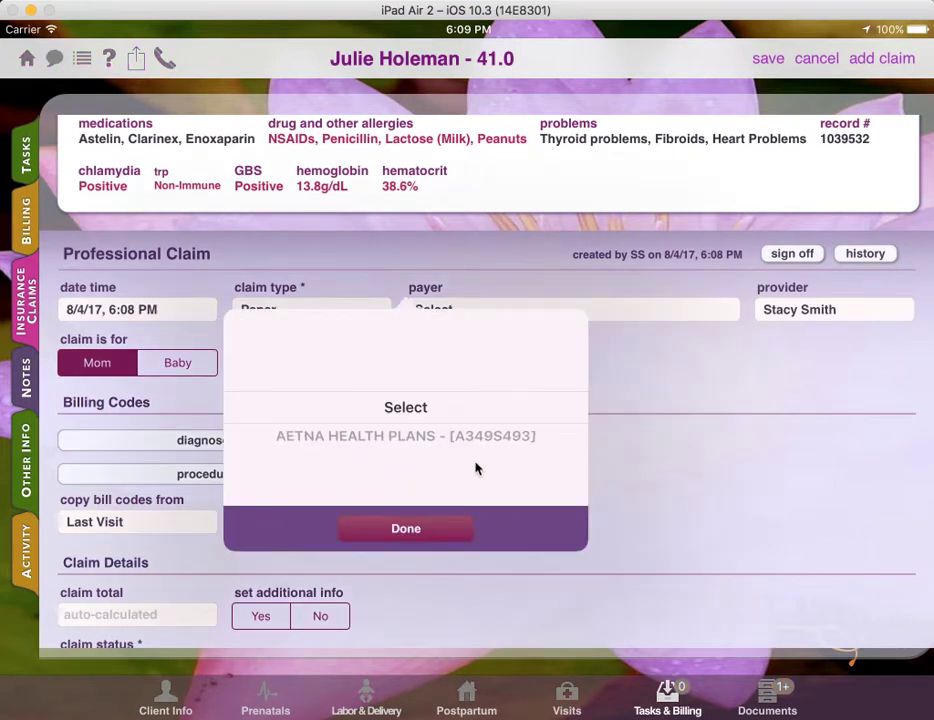
pyautogui.moveTo(476, 468); pyautogui.dragTo(469, 428)
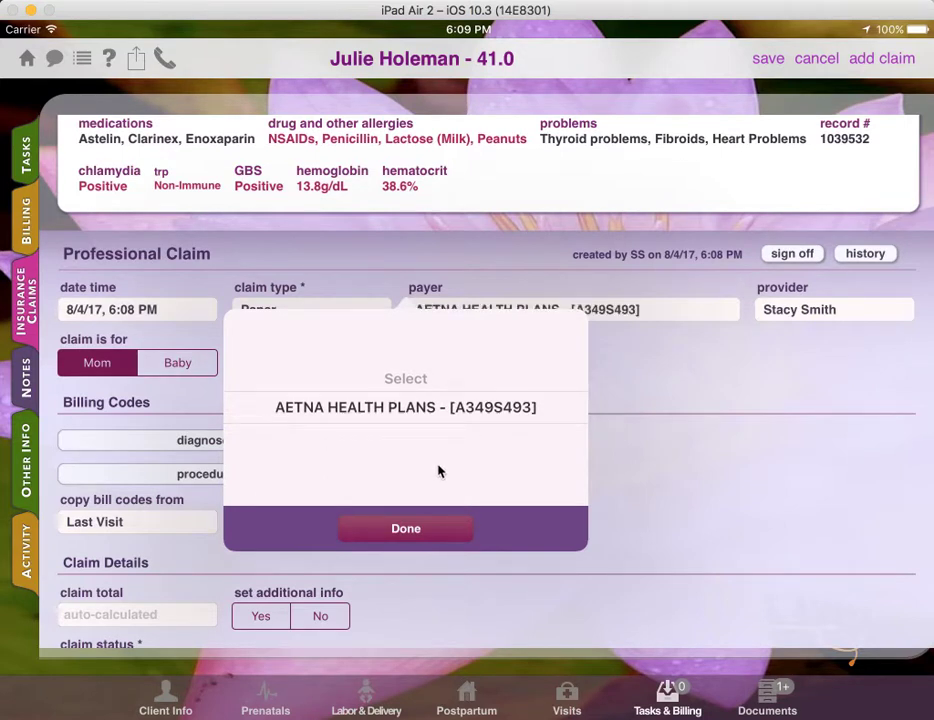
pyautogui.click(417, 528)
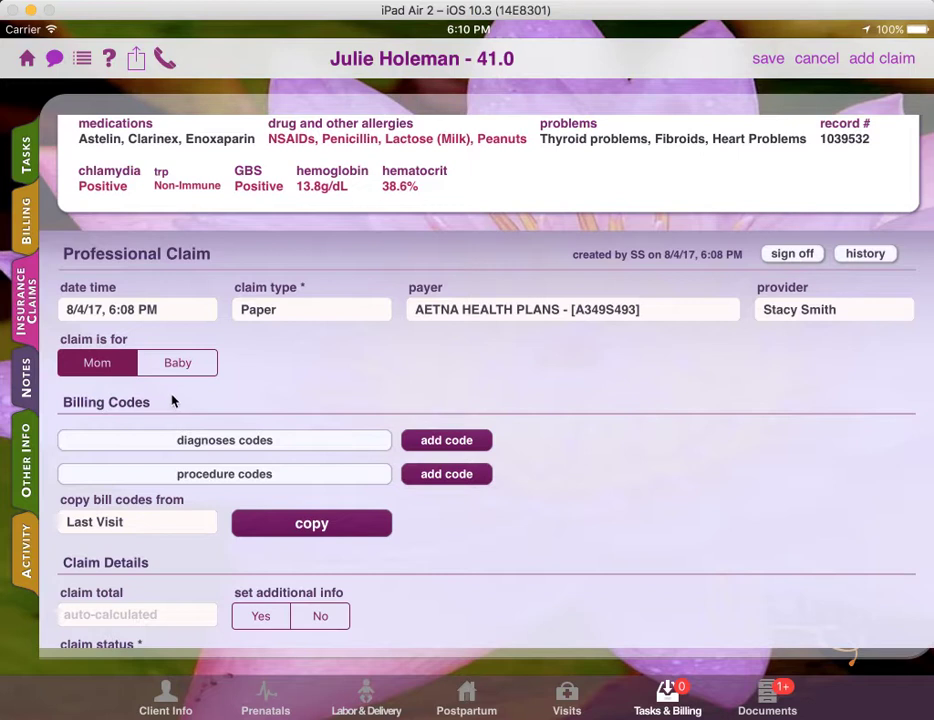
pyautogui.click(182, 367)
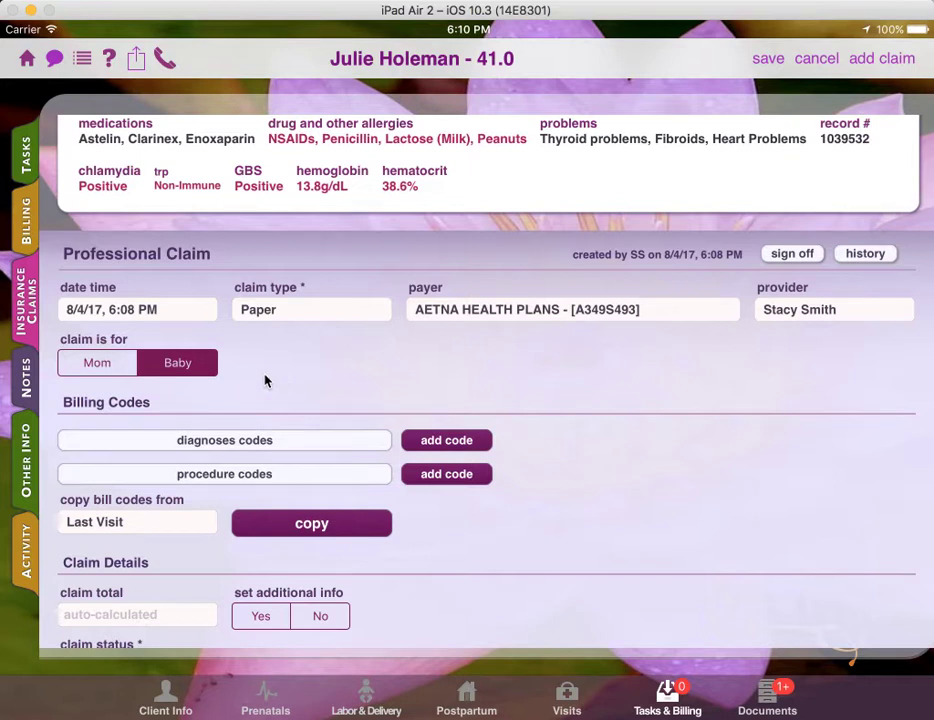
pyautogui.click(110, 366)
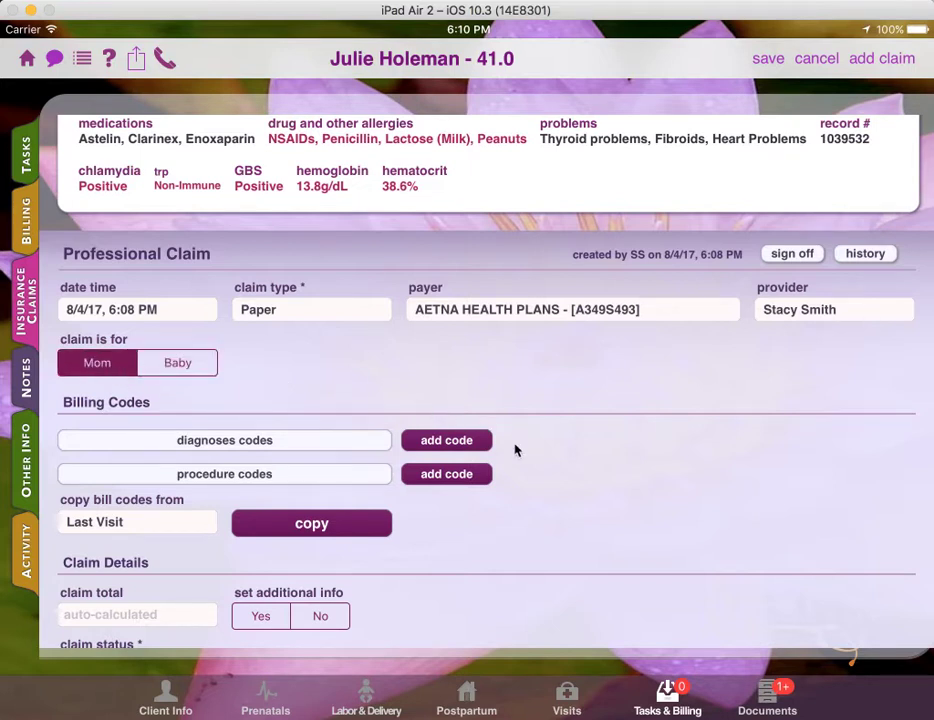
# Add diagnosis code O09.529, Supervision of high-risk pregnancy with elderly multigravida, to the claim
pyautogui.scroll(-4, 517, 448)
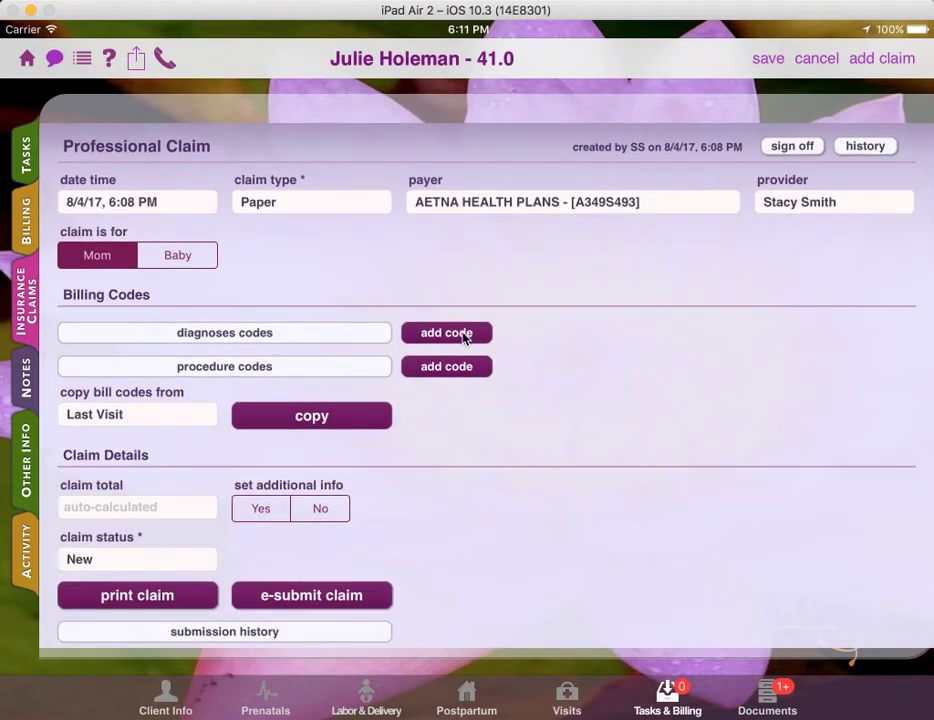
pyautogui.click(488, 332)
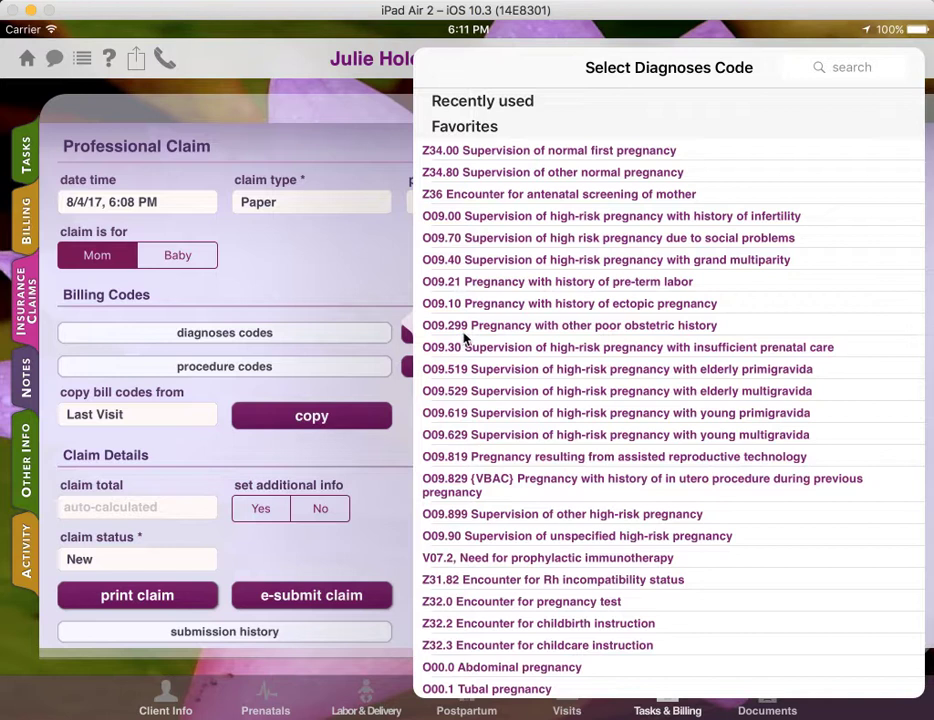
pyautogui.click(536, 395)
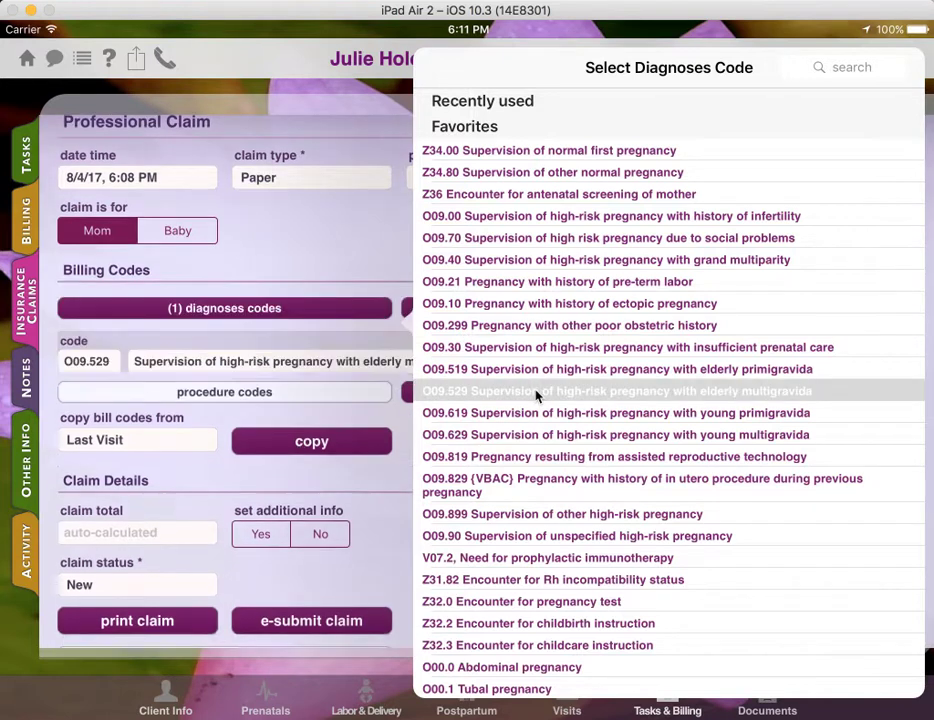
pyautogui.click(319, 390)
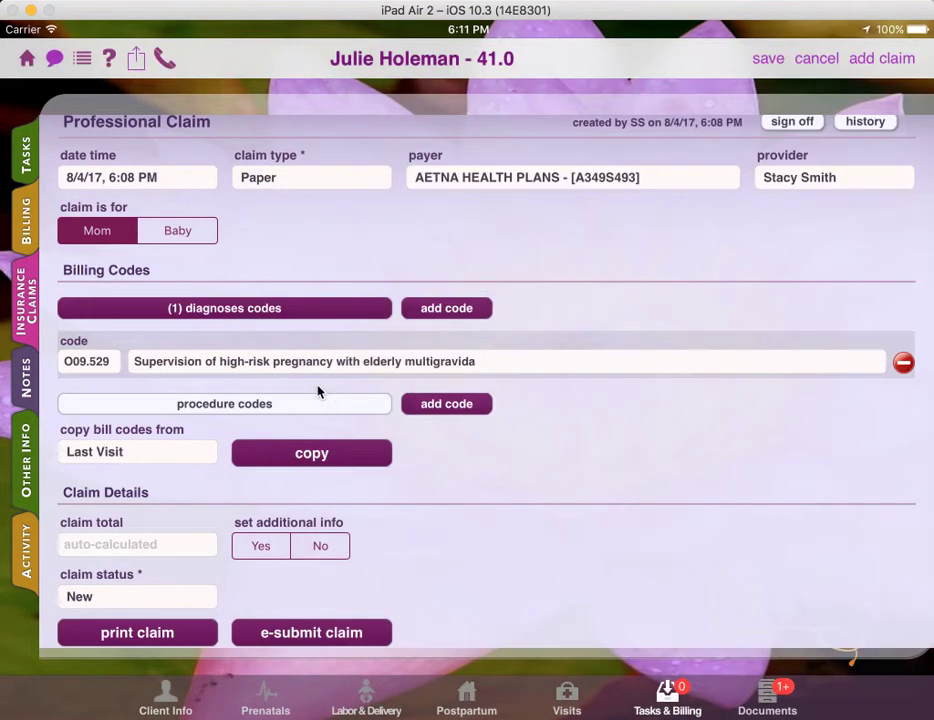
# Add procedure codes 59610 Global OB Care - VBAC and E1399 Birth tub rental to the claim
pyautogui.click(428, 408)
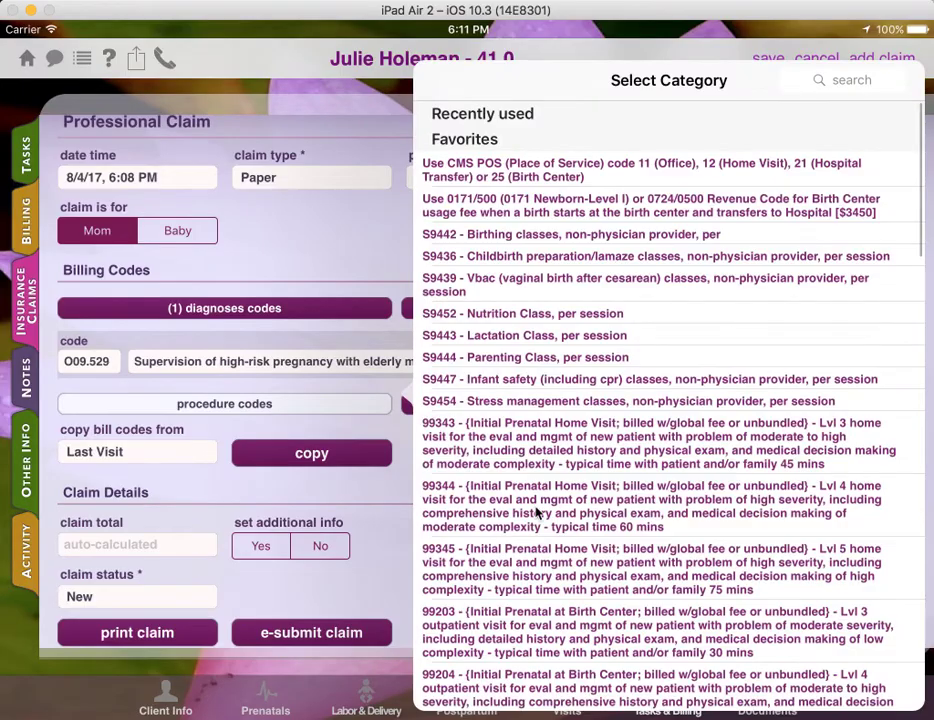
pyautogui.moveTo(538, 511); pyautogui.dragTo(519, 172)
pyautogui.moveTo(598, 653); pyautogui.dragTo(550, 215)
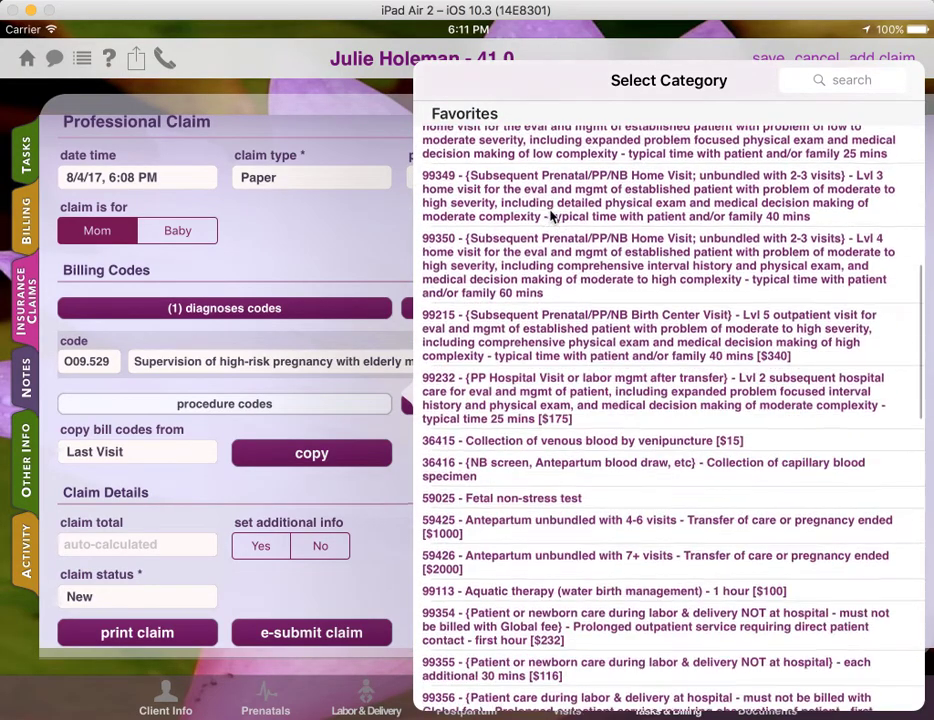
pyautogui.moveTo(615, 557); pyautogui.dragTo(560, 237)
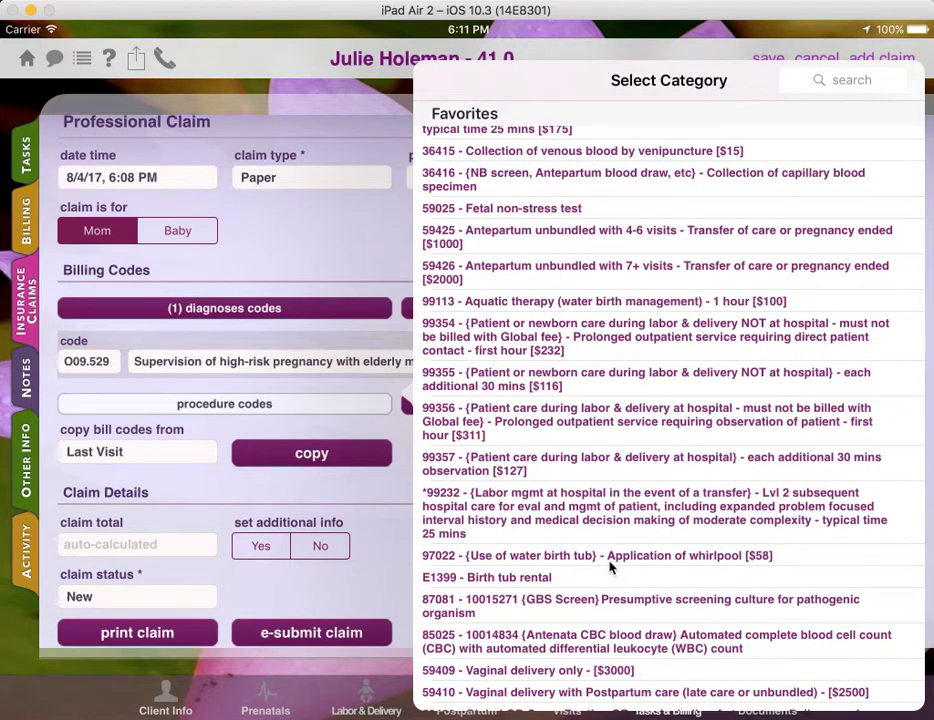
pyautogui.moveTo(610, 567); pyautogui.dragTo(592, 360)
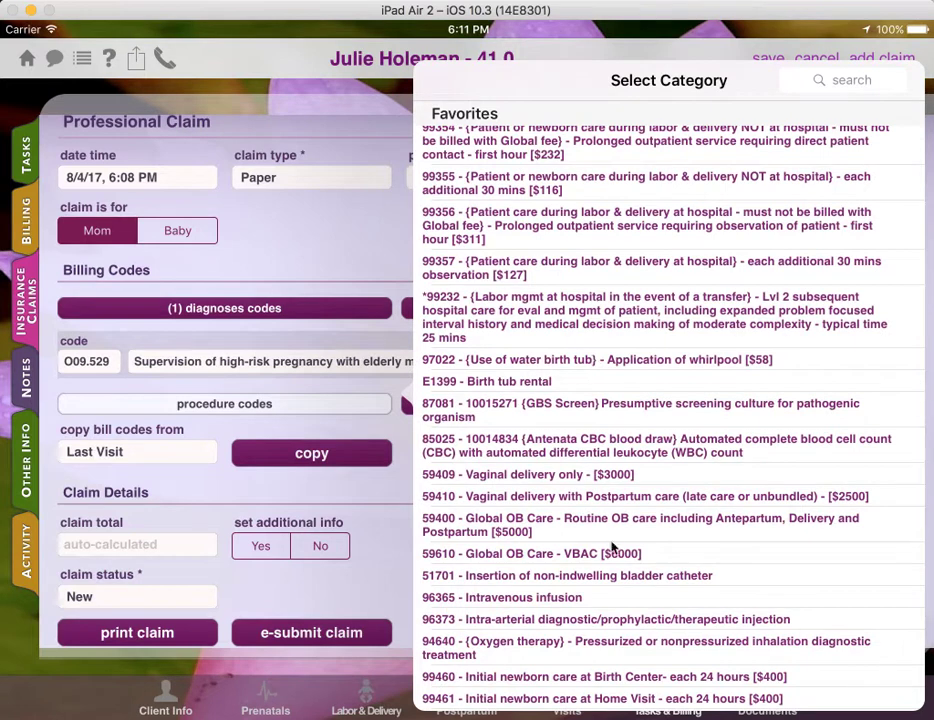
pyautogui.click(600, 555)
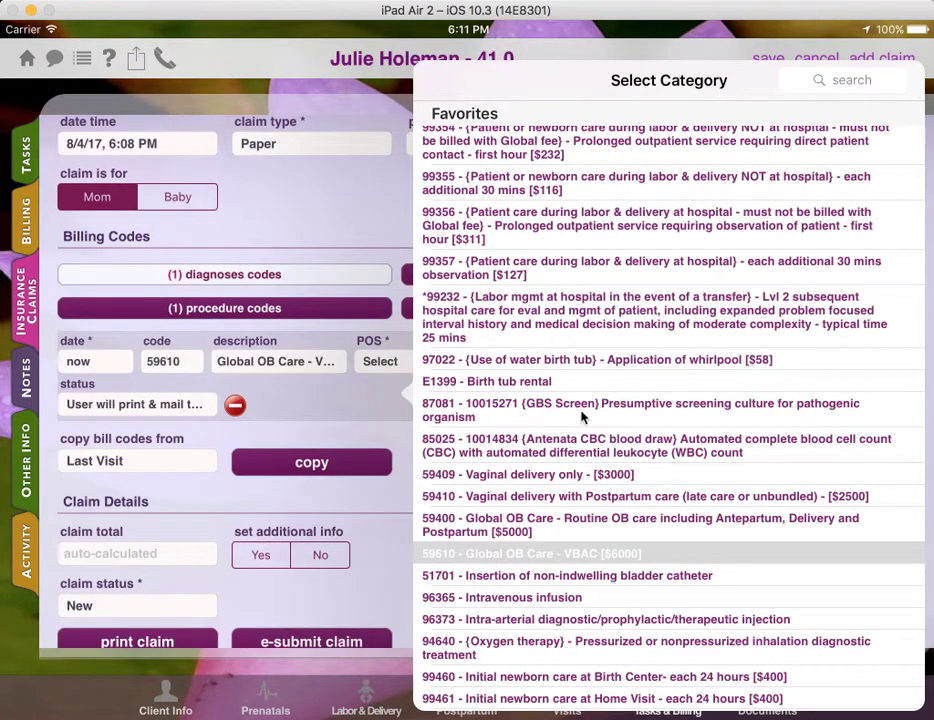
pyautogui.click(543, 383)
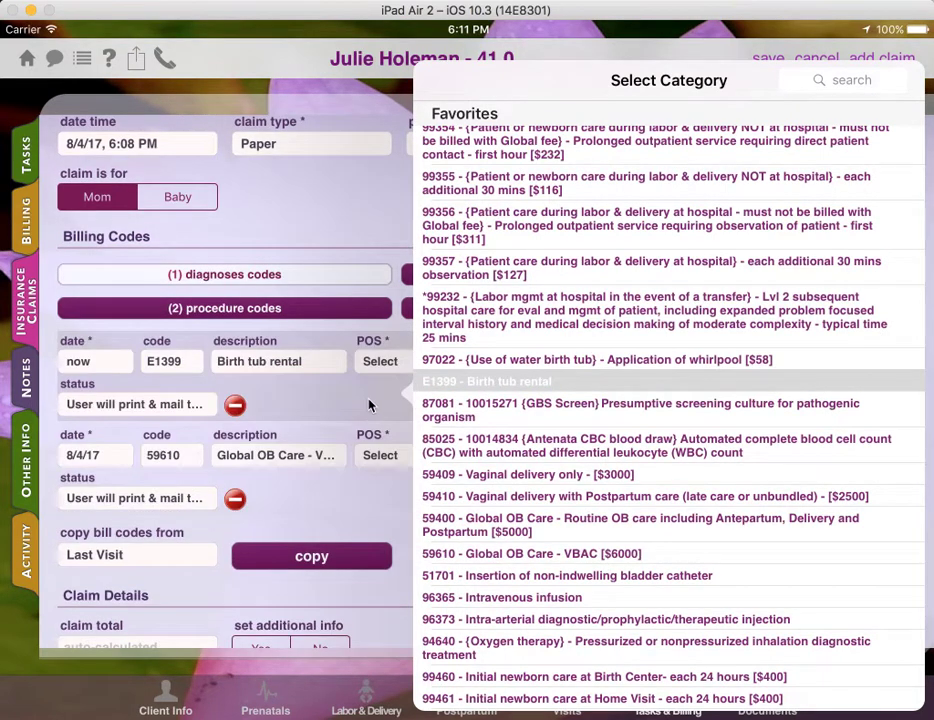
pyautogui.click(369, 405)
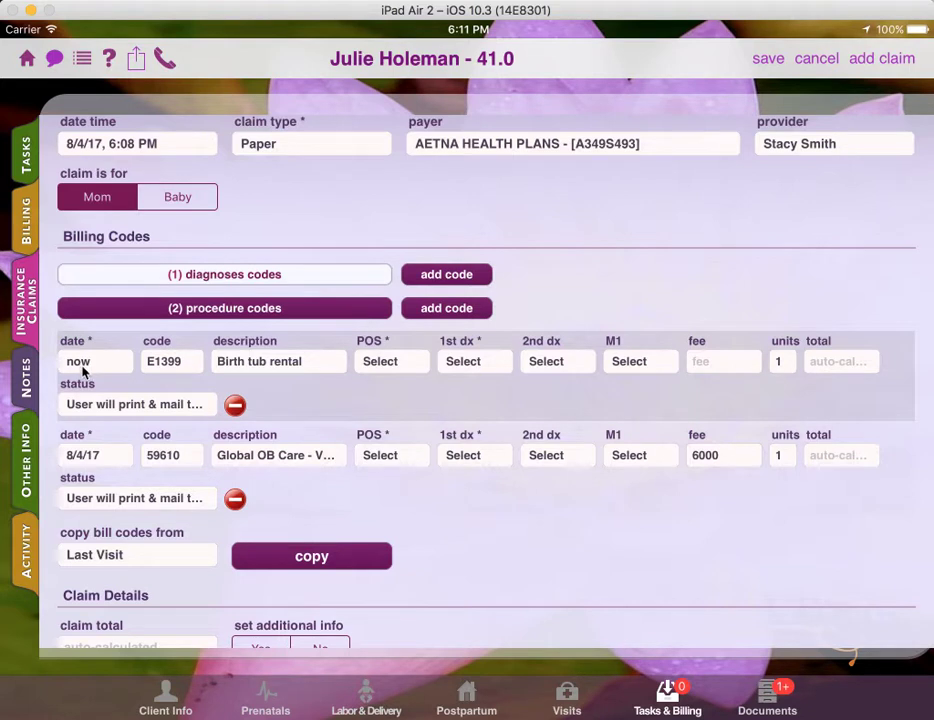
# Set the birth tub rental procedure's date to 8/4/17 and its place of service to 12-Home
pyautogui.click(82, 366)
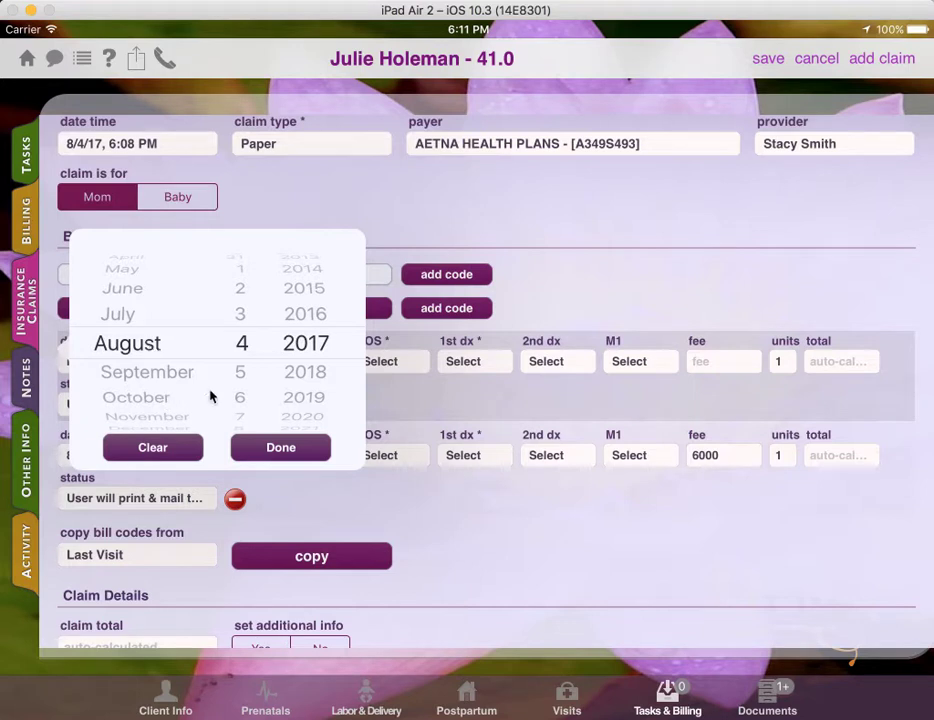
pyautogui.click(270, 449)
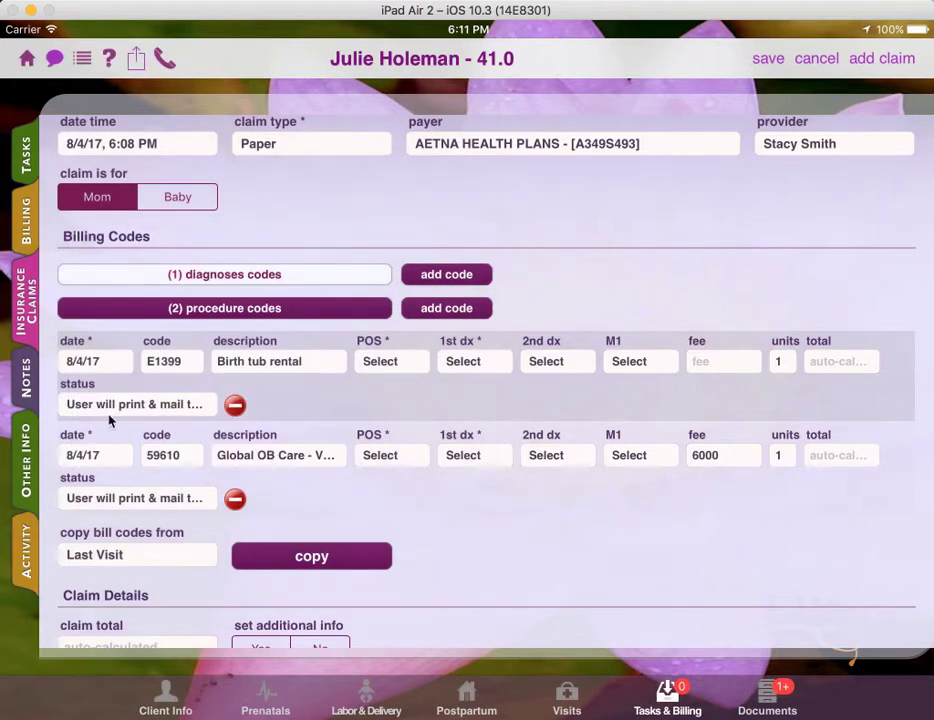
pyautogui.click(375, 361)
pyautogui.moveTo(360, 244); pyautogui.dragTo(354, 179)
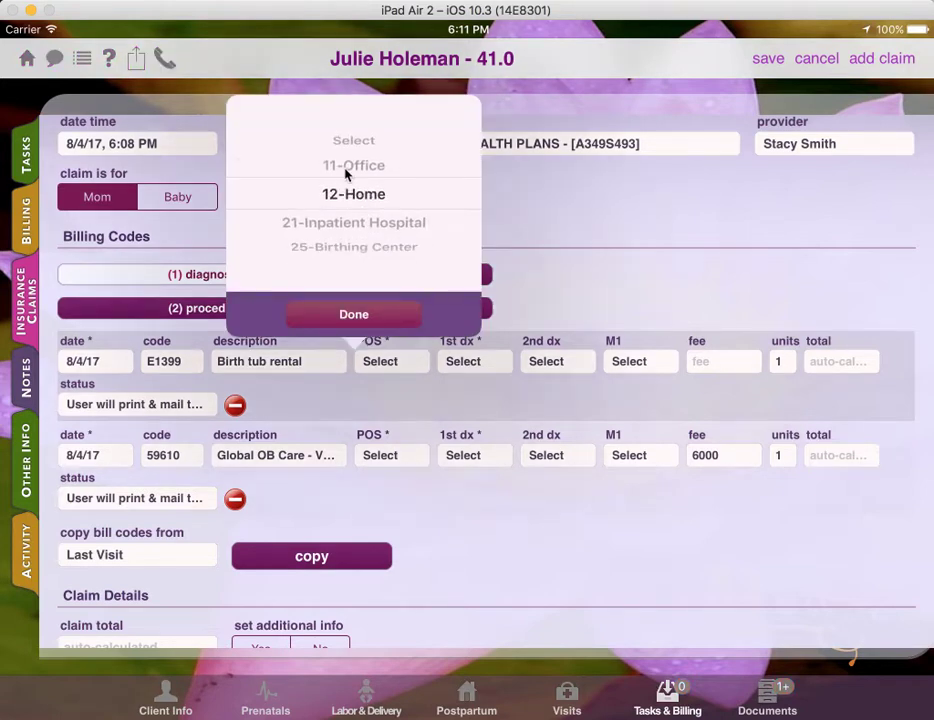
pyautogui.click(354, 314)
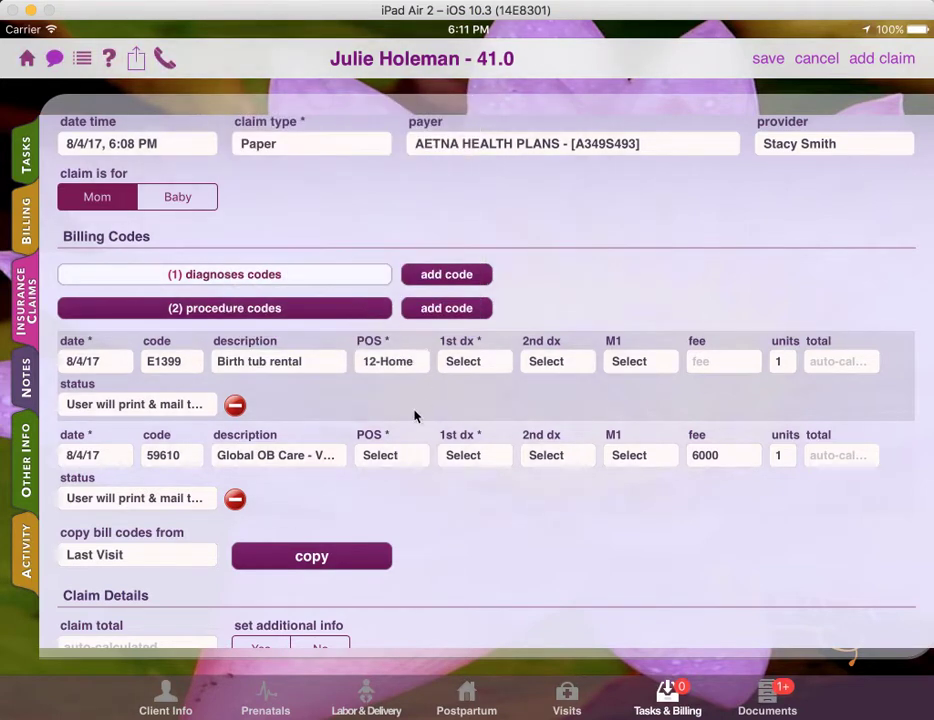
# Set the place of service for the 59610 Global OB Care procedure to 12-Home
pyautogui.click(395, 458)
pyautogui.moveTo(396, 317); pyautogui.dragTo(369, 268)
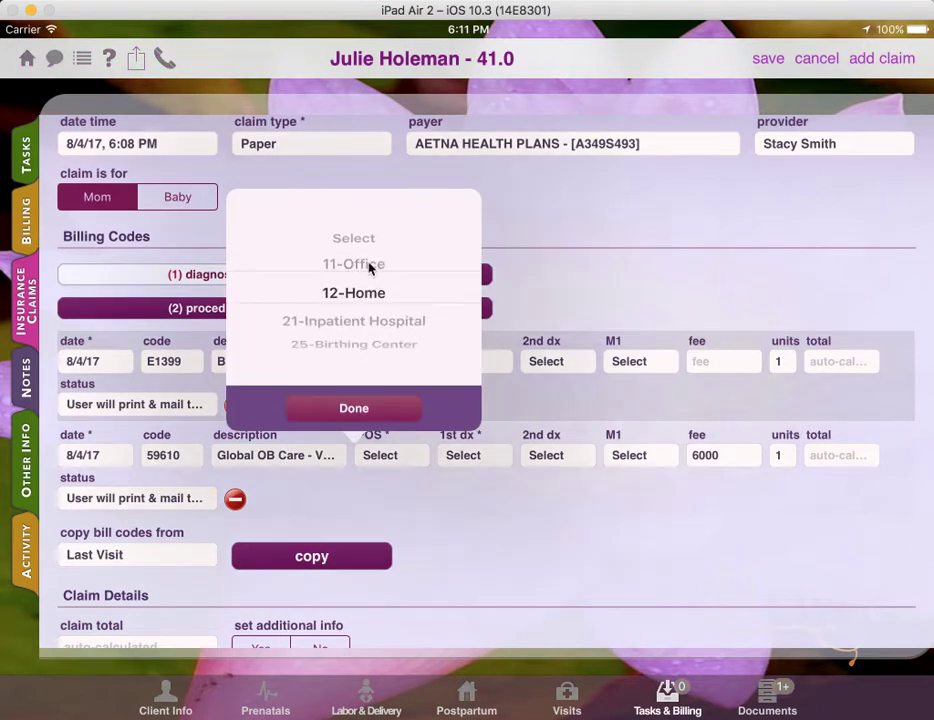
pyautogui.click(380, 410)
# Assign Supervision of high-risk pregnancy with elderly multigravida as the first diagnosis for both procedure codes
pyautogui.click(463, 366)
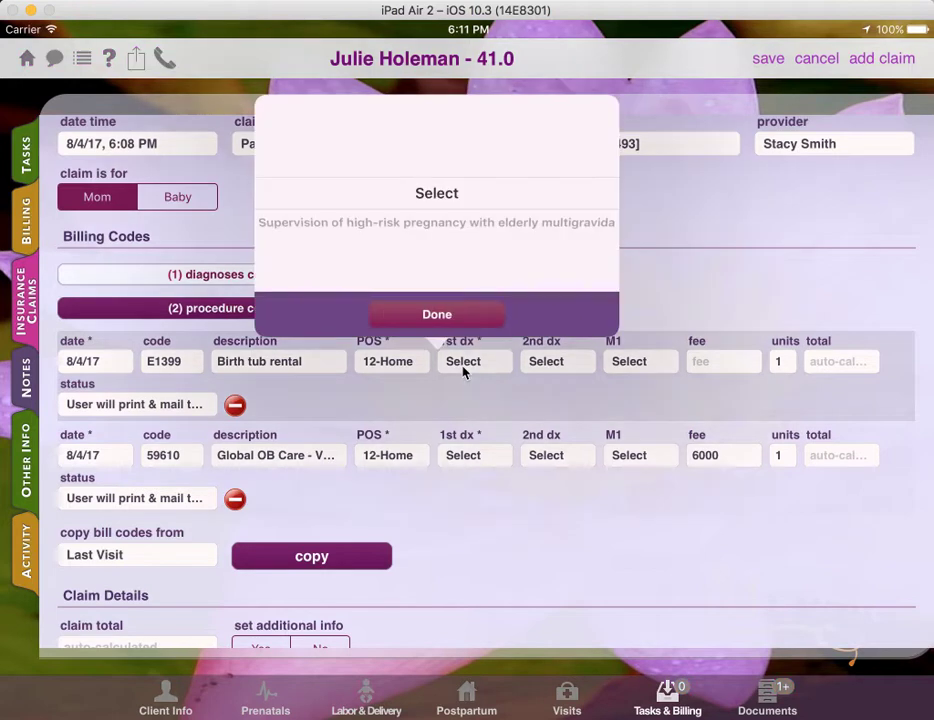
pyautogui.moveTo(463, 238); pyautogui.dragTo(461, 209)
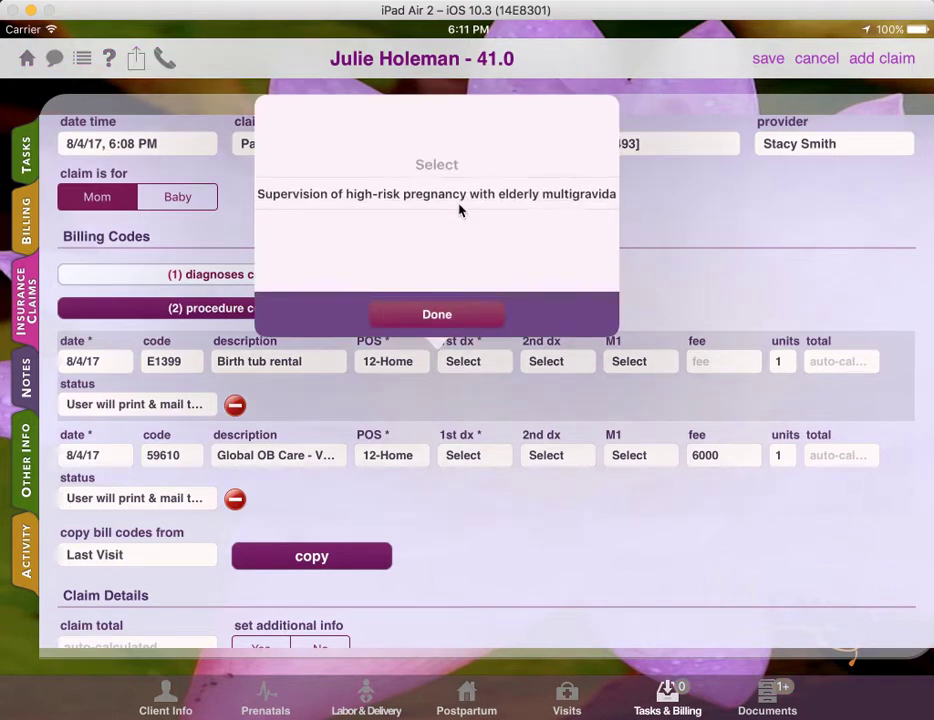
pyautogui.click(456, 315)
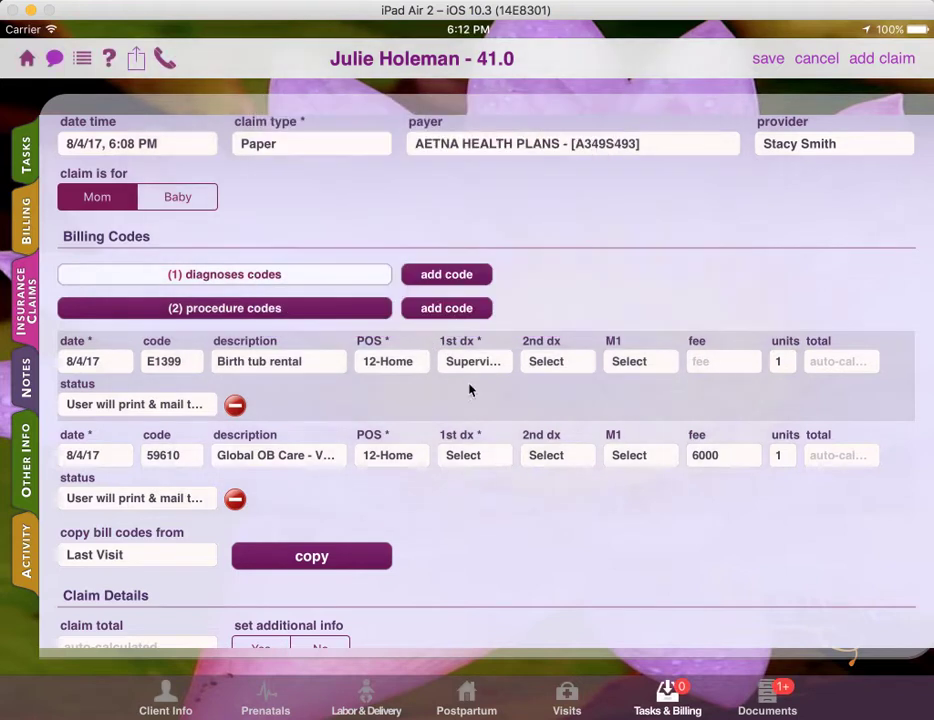
pyautogui.click(488, 460)
pyautogui.moveTo(481, 331); pyautogui.dragTo(475, 298)
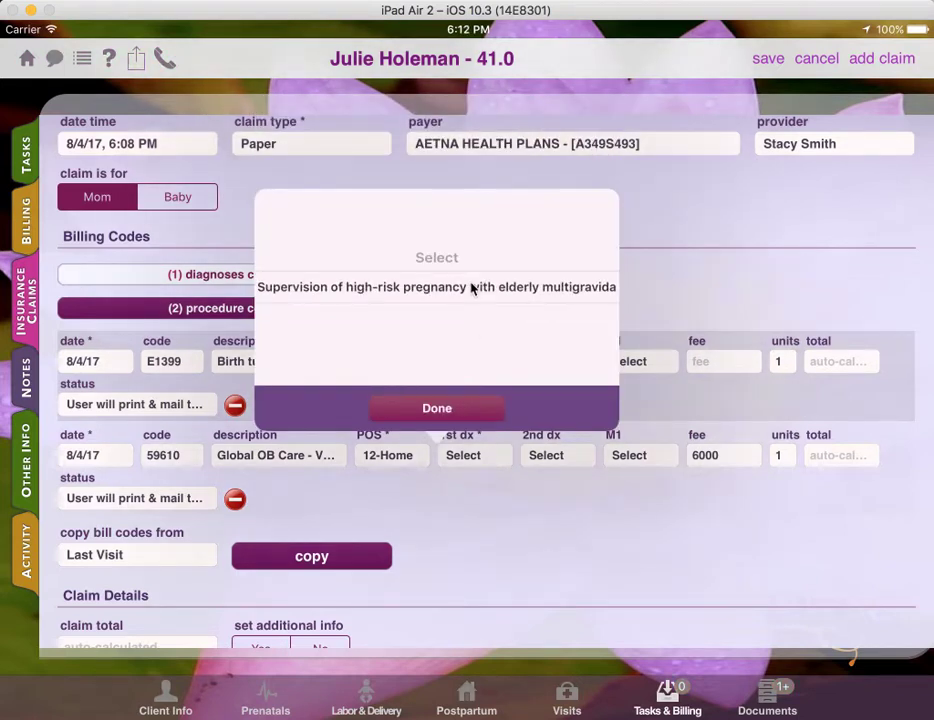
pyautogui.click(438, 415)
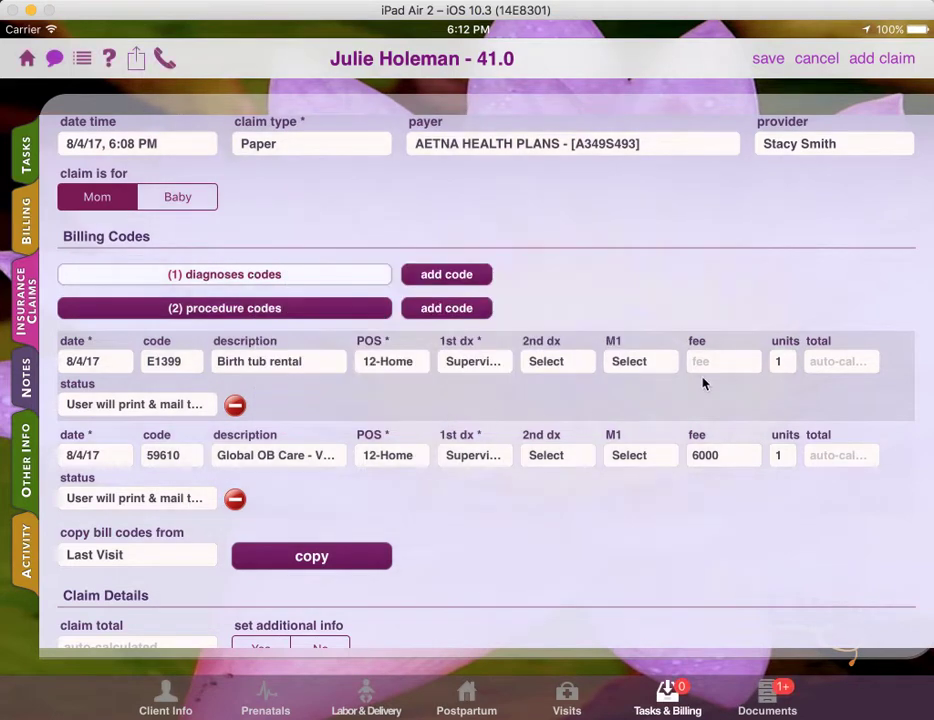
# Set the fee for the E1399 Birth tub rental procedure to 150 and save the claim
pyautogui.click(714, 372)
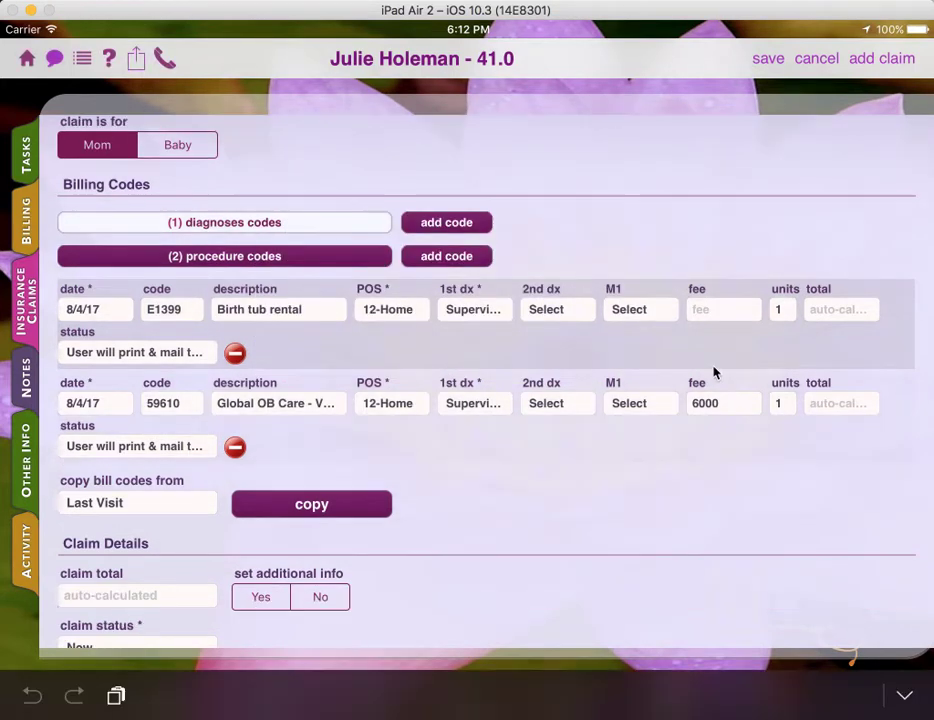
pyautogui.write('150')
pyautogui.moveTo(494, 444); pyautogui.dragTo(467, 279)
pyautogui.moveTo(507, 386); pyautogui.dragTo(498, 306)
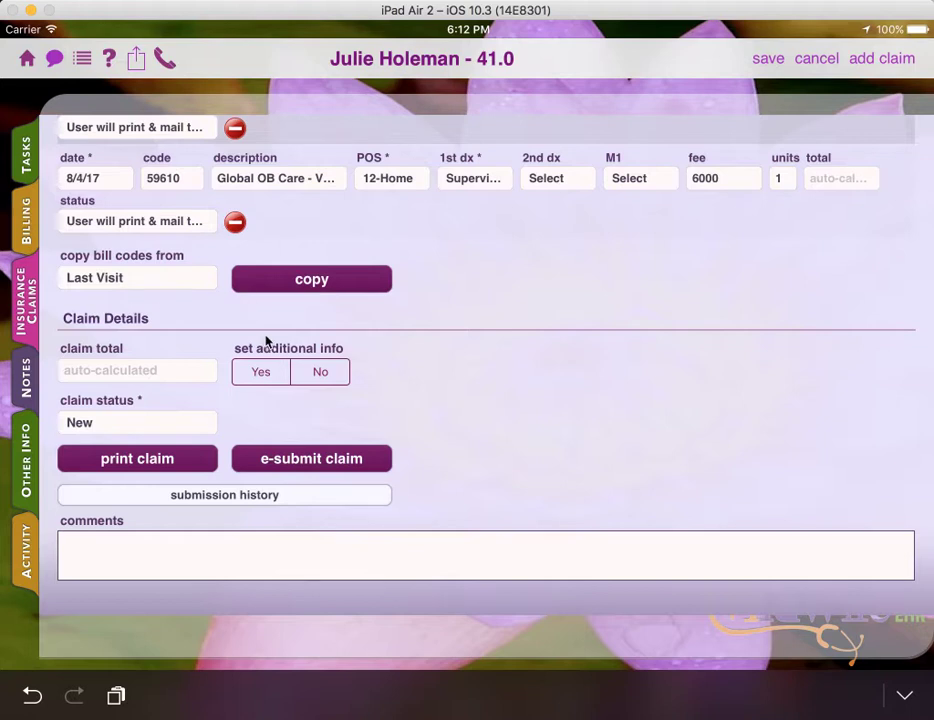
pyautogui.scroll(-2, 446, 312)
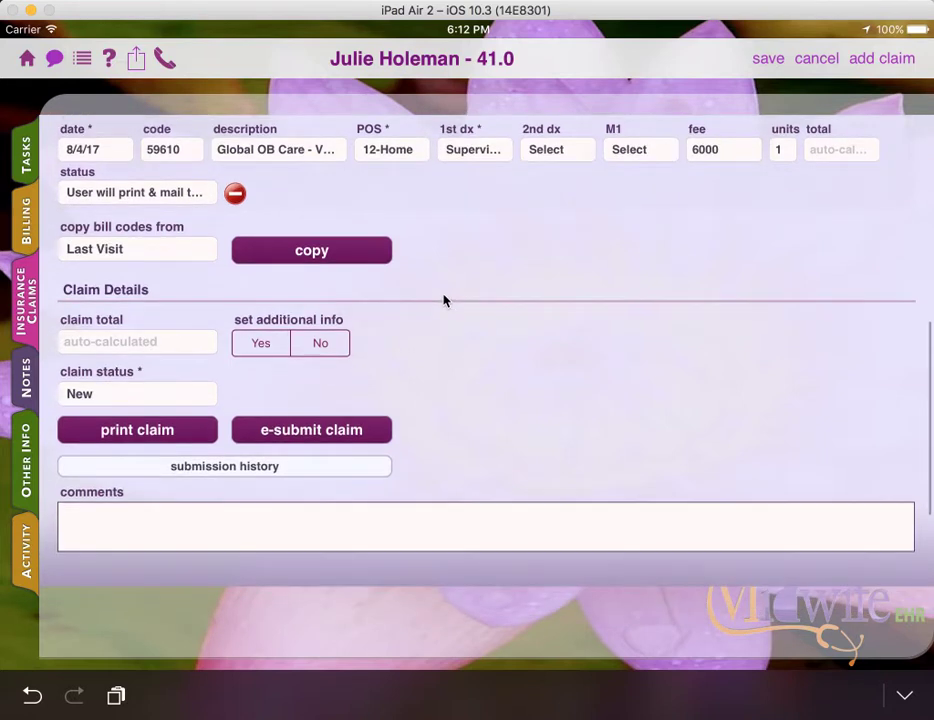
pyautogui.click(762, 59)
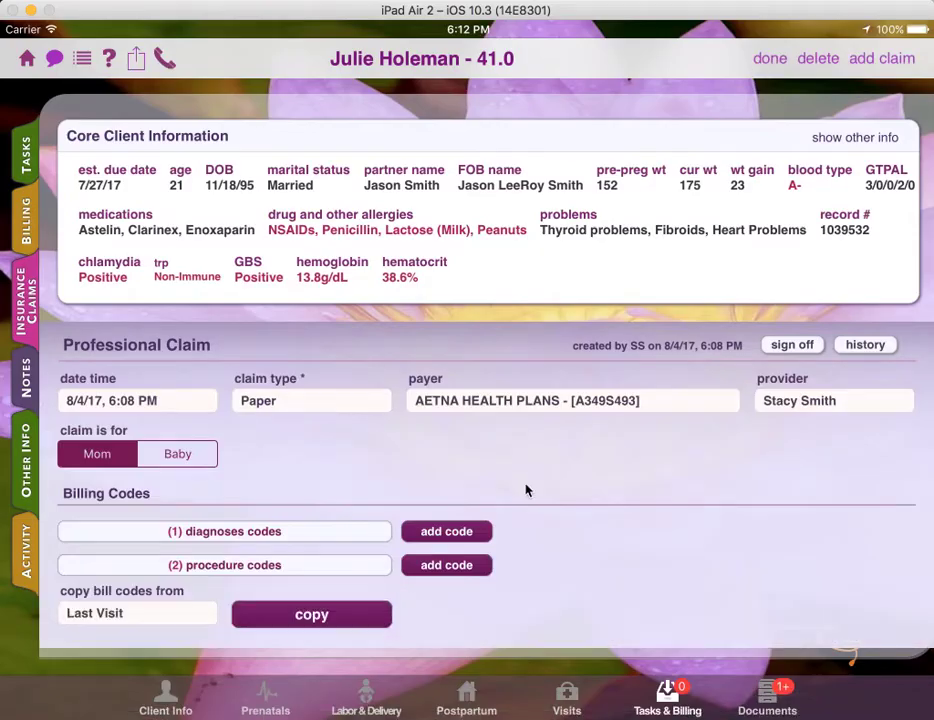
# Turn on the claim's additional info and try the include LMP option with Yes and with No
pyautogui.scroll(-10, 527, 490)
pyautogui.scroll(-3, 476, 441)
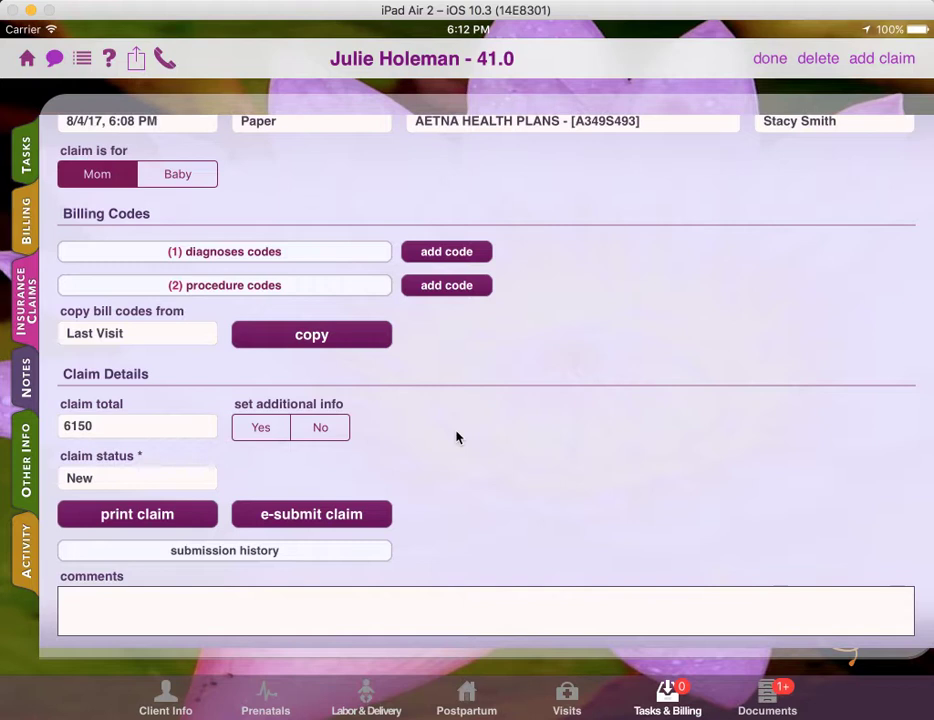
pyautogui.click(262, 427)
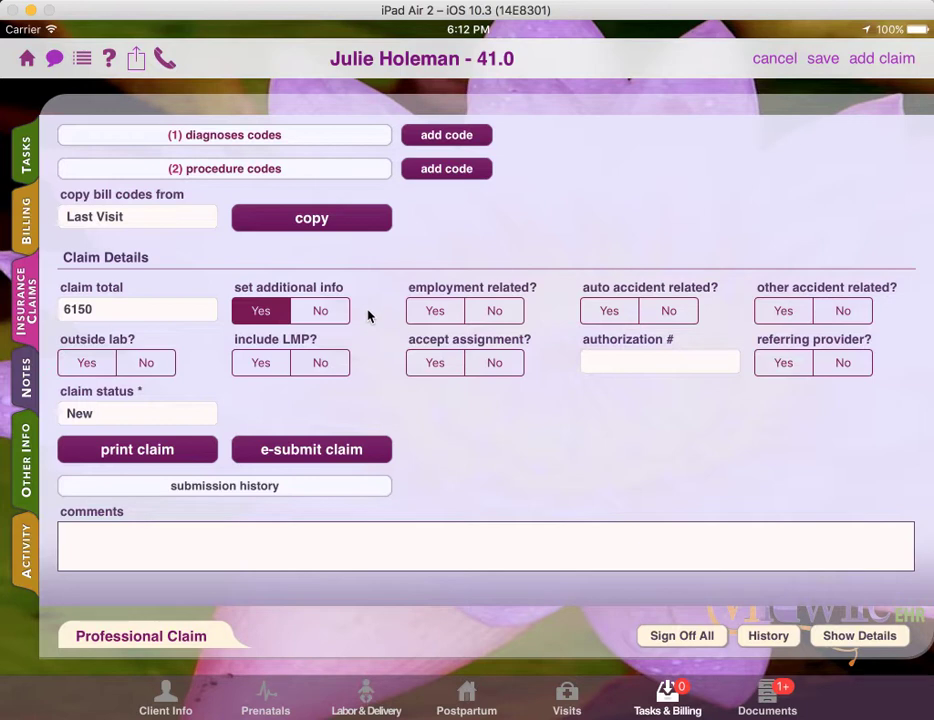
pyautogui.click(261, 363)
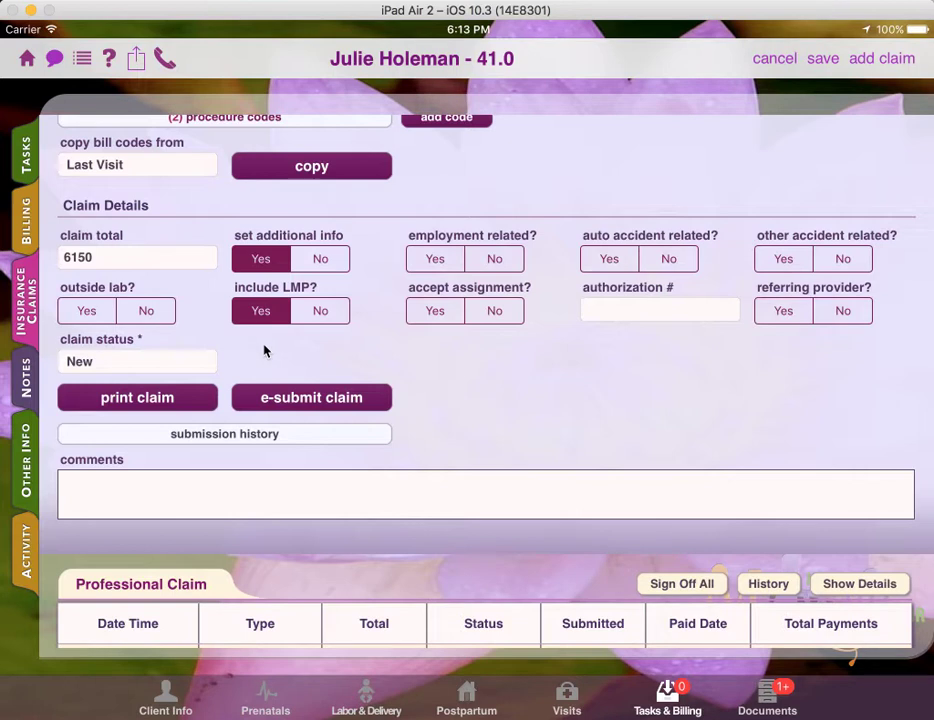
pyautogui.click(264, 313)
pyautogui.moveTo(273, 316); pyautogui.dragTo(279, 399)
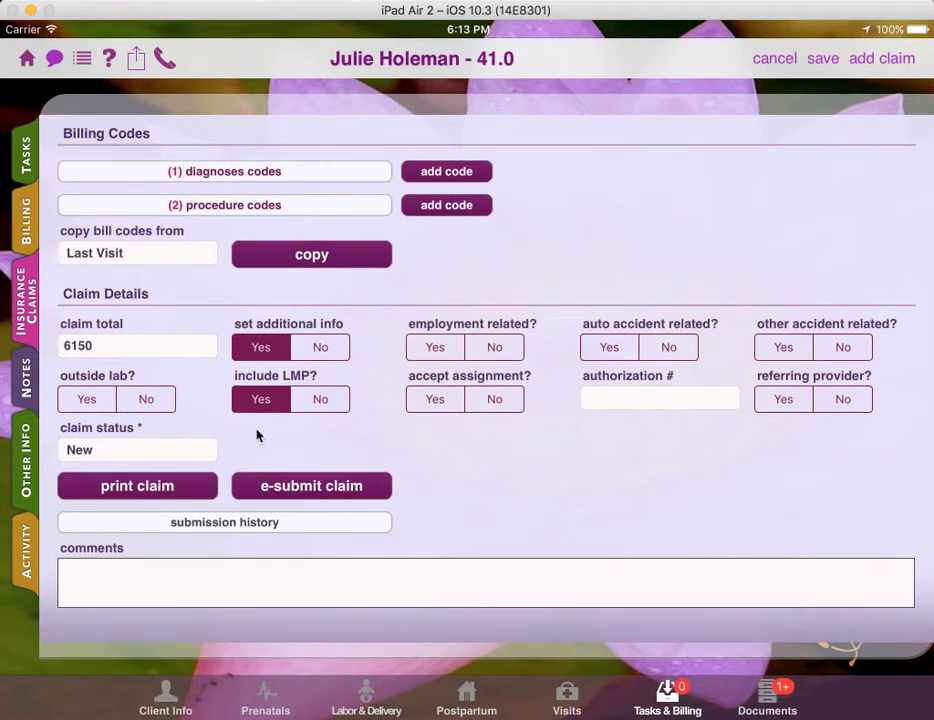
pyautogui.click(304, 402)
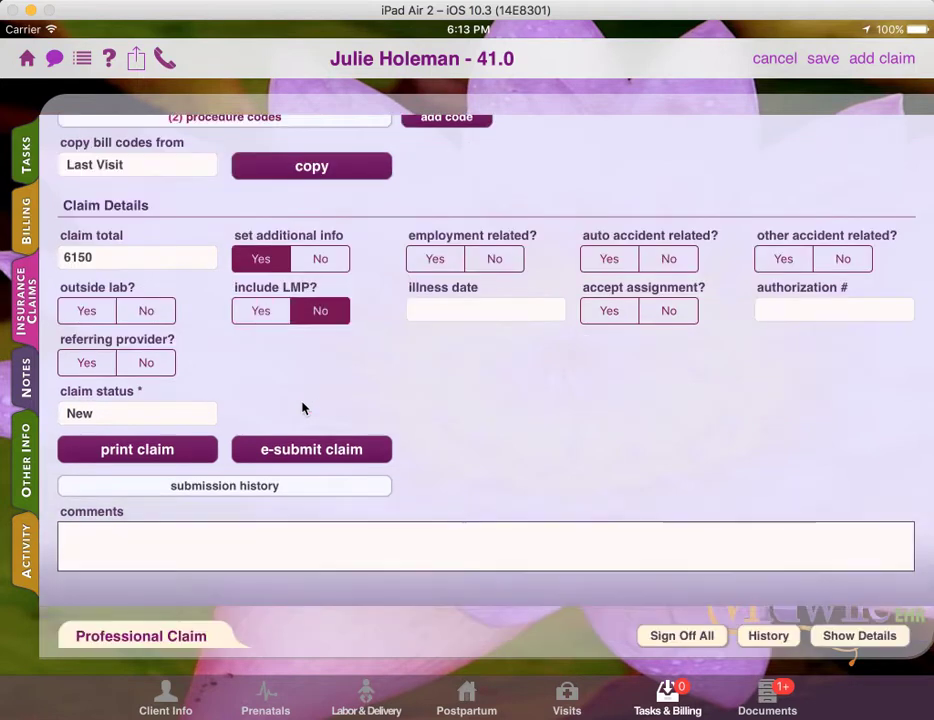
# Set the claim's additional info to No and generate the printable CMS 1500 form
pyautogui.click(312, 259)
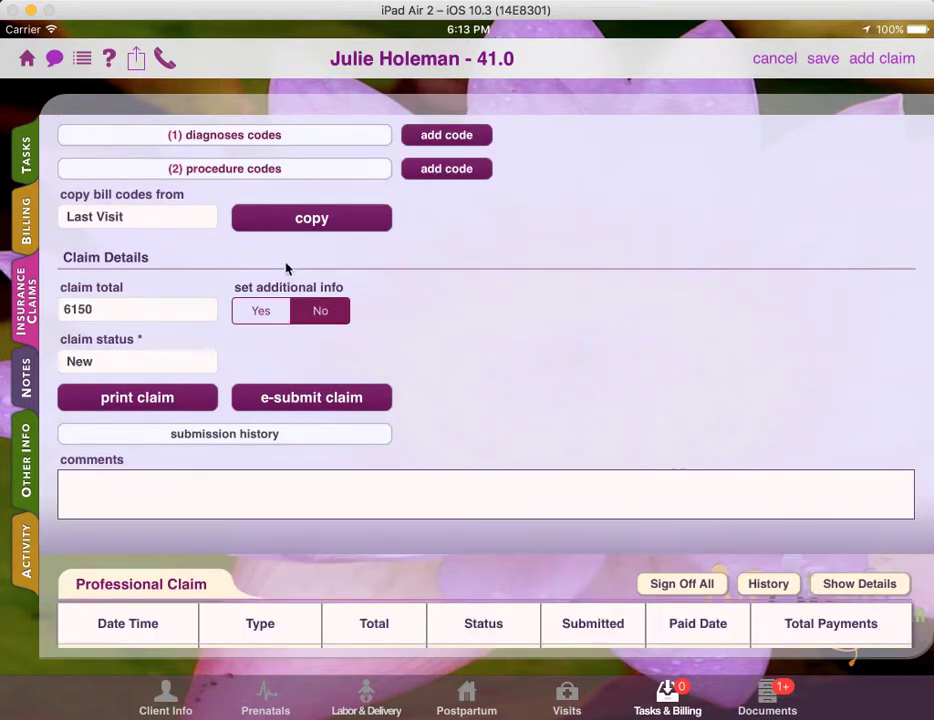
pyautogui.moveTo(250, 327); pyautogui.dragTo(246, 250)
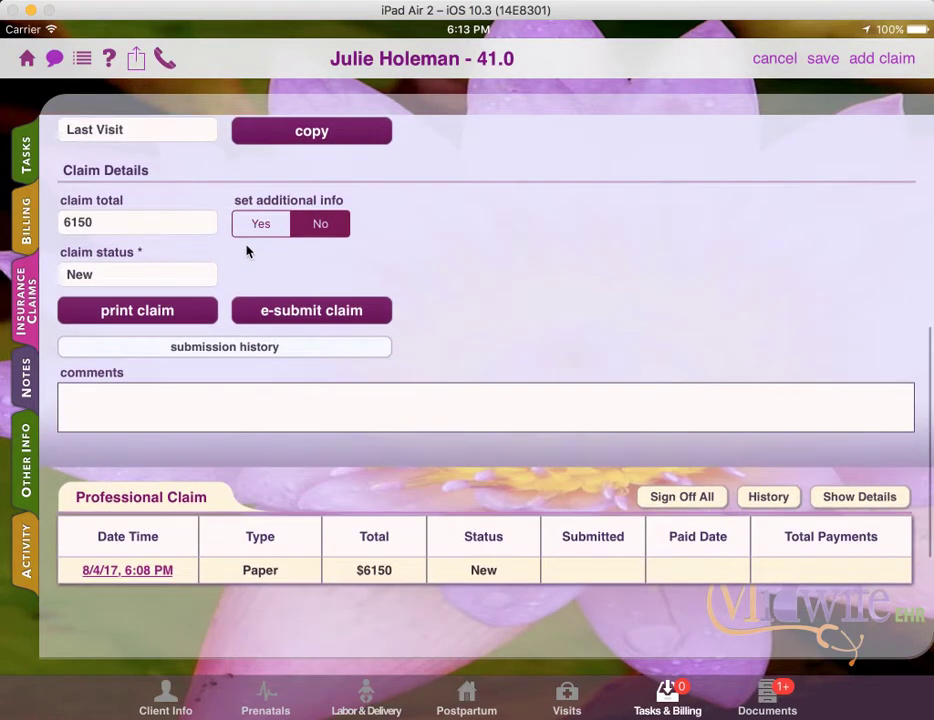
pyautogui.click(165, 316)
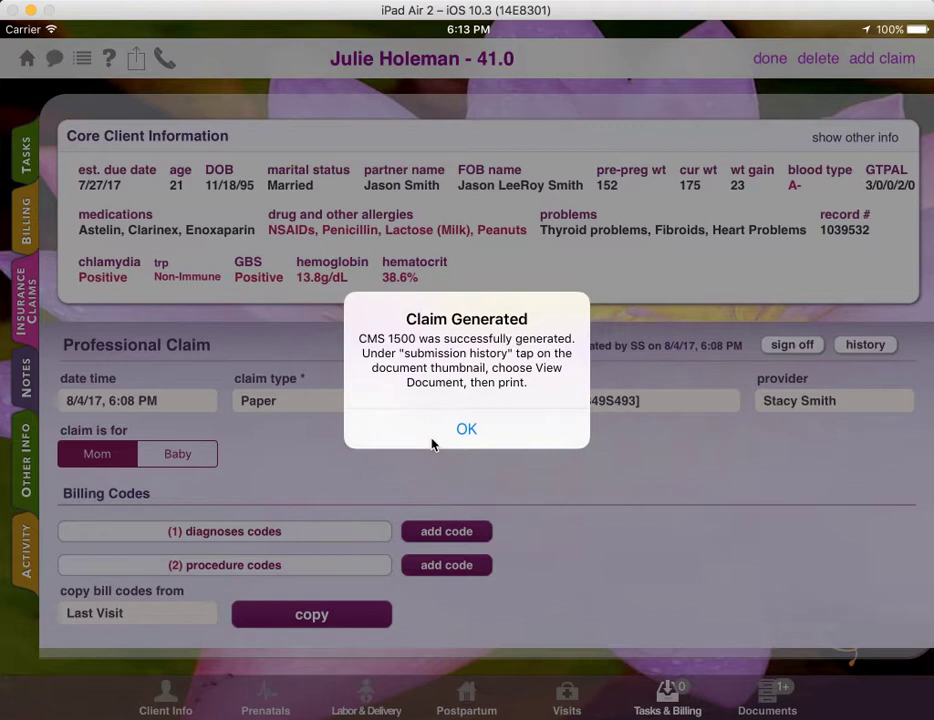
pyautogui.click(432, 440)
# Open the generated CMS 1500 from the submission history and review its patient, diagnosis and procedure fields
pyautogui.moveTo(552, 453); pyautogui.dragTo(517, 257)
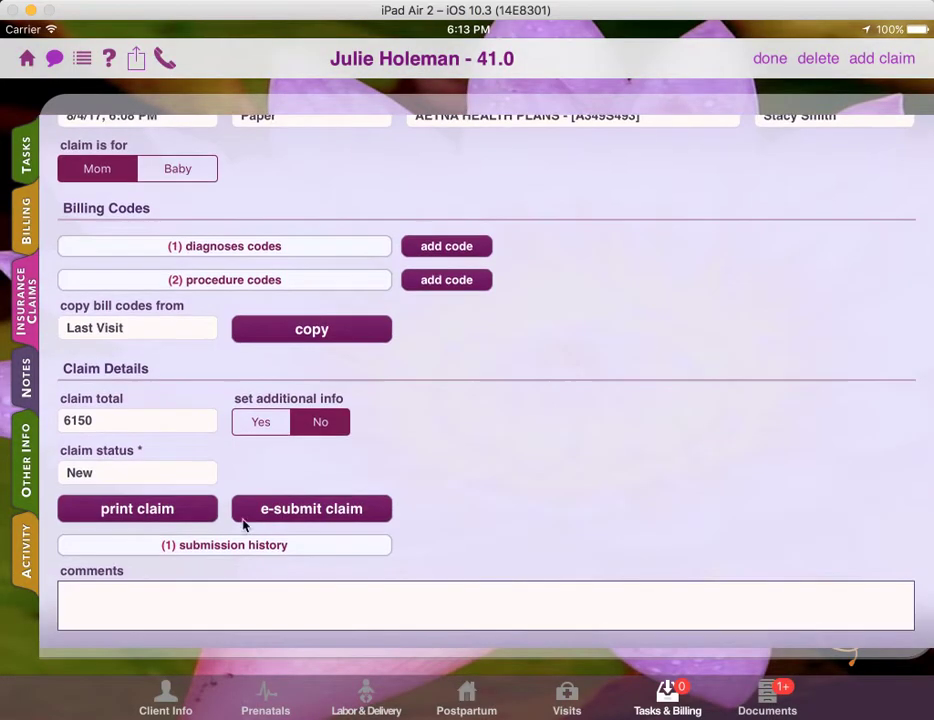
pyautogui.click(258, 545)
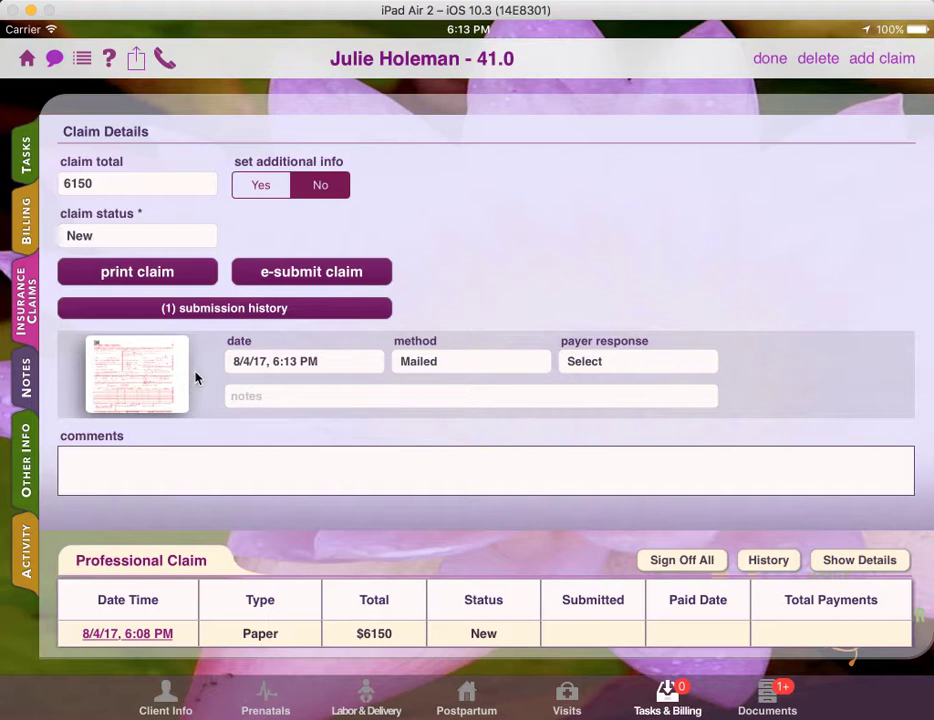
pyautogui.click(128, 382)
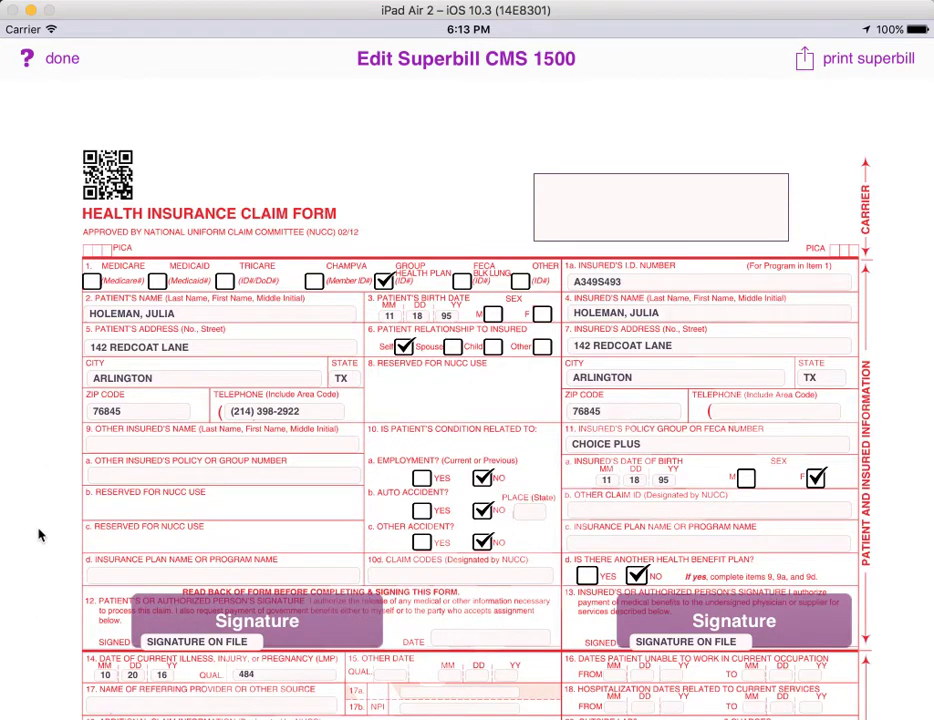
pyautogui.moveTo(42, 563); pyautogui.dragTo(29, 360)
pyautogui.scroll(-3, 44, 404)
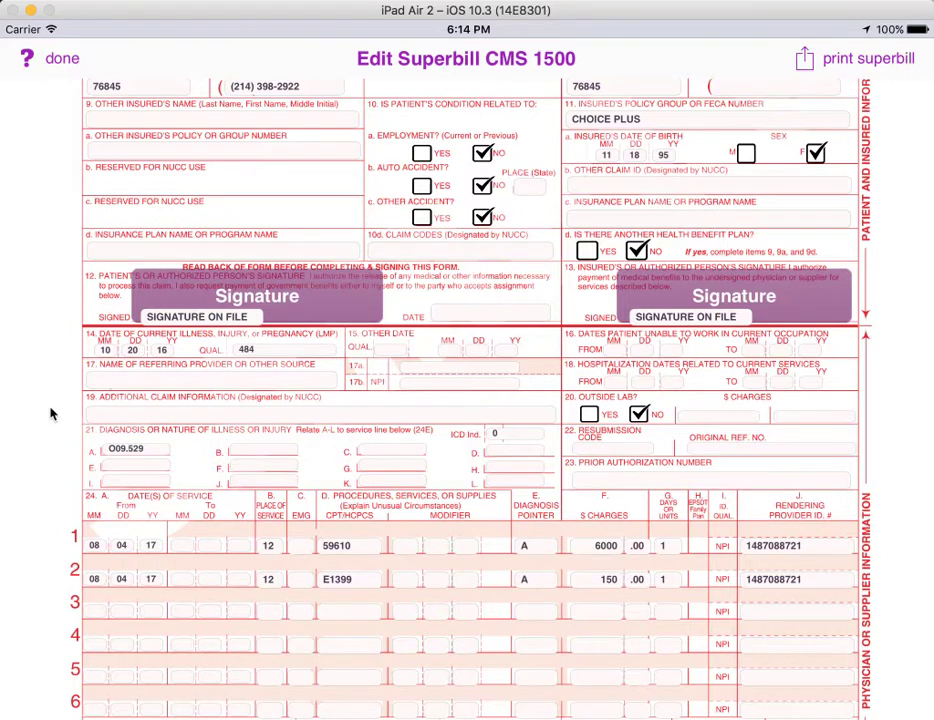
pyautogui.moveTo(29, 507); pyautogui.dragTo(27, 449)
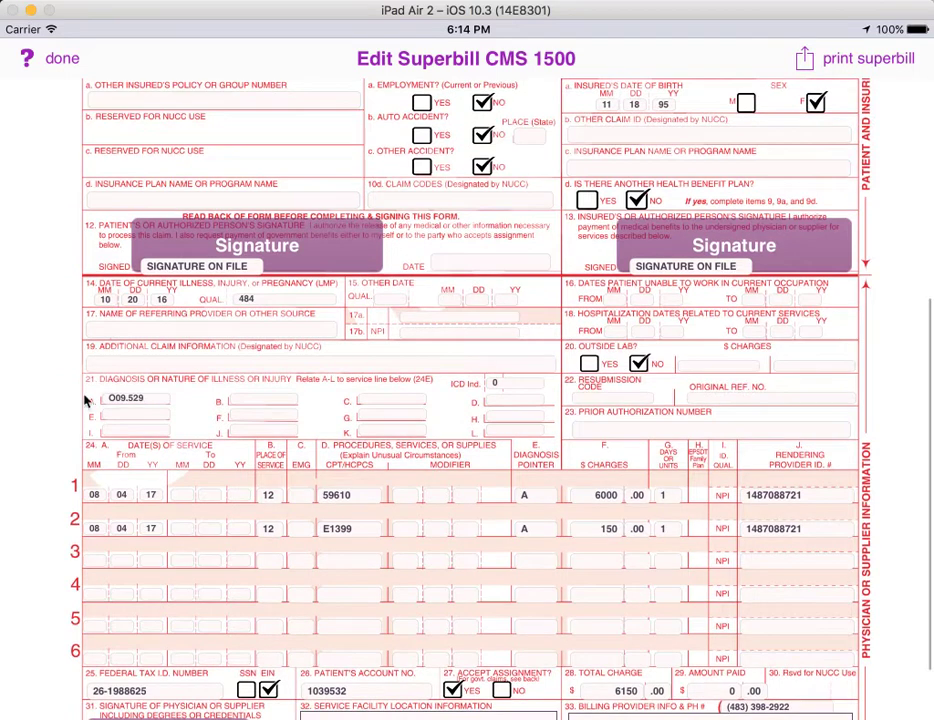
# Replace the SIGNATURE ON FILE text in box 12 of the form with a hand-drawn signature
pyautogui.click(245, 268)
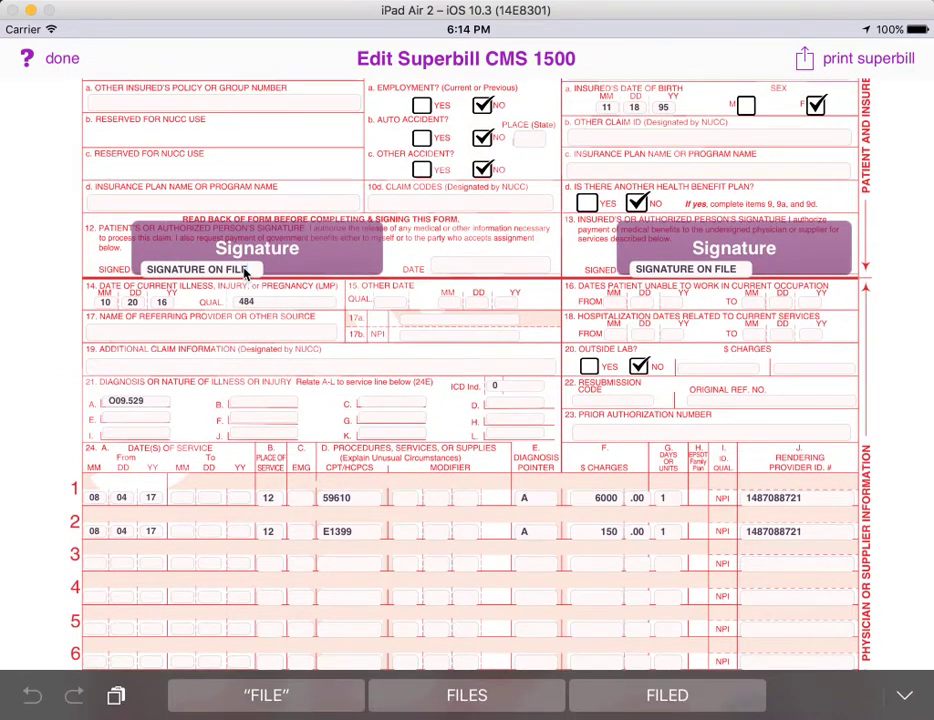
pyautogui.press('BackSpace')
pyautogui.press('BackSpace')
pyautogui.press('BackSpace')
pyautogui.press('BackSpace')
pyautogui.press('BackSpace')
pyautogui.press('BackSpace')
pyautogui.press('BackSpace')
pyautogui.press('BackSpace')
pyautogui.press('BackSpace')
pyautogui.press('BackSpace')
pyautogui.press('BackSpace')
pyautogui.press('BackSpace')
pyautogui.press('BackSpace')
pyautogui.press('BackSpace')
pyautogui.press('BackSpace')
pyautogui.press('BackSpace')
pyautogui.press('BackSpace')
pyautogui.click(218, 252)
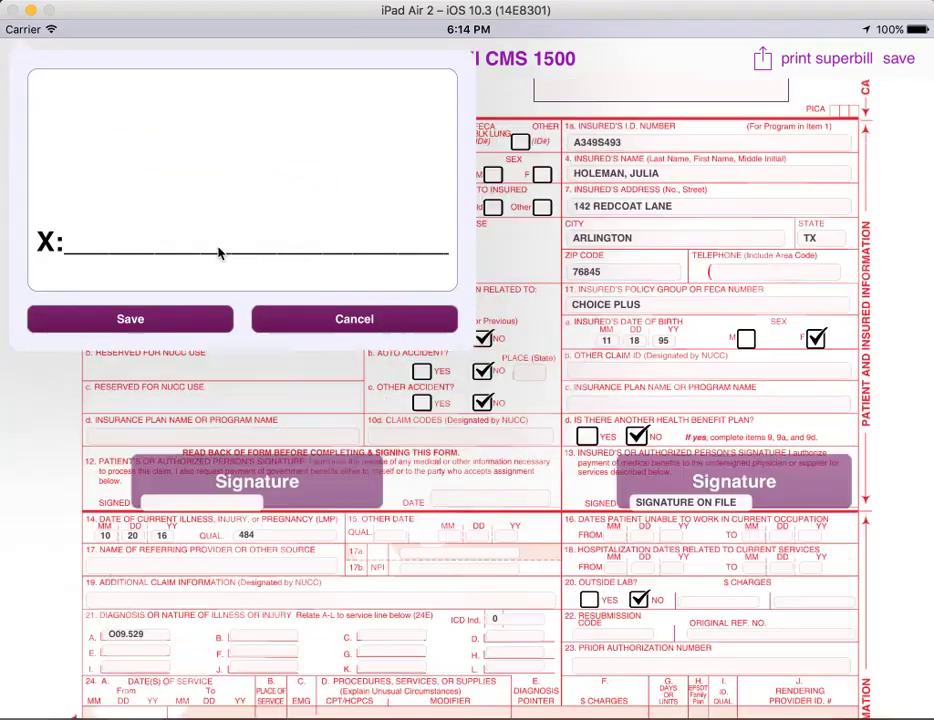
pyautogui.moveTo(75, 253)
pyautogui.mouseDown()
pyautogui.moveTo(157, 218)
pyautogui.moveTo(286, 215)
pyautogui.moveTo(396, 246)
pyautogui.mouseUp()
pyautogui.click(134, 321)
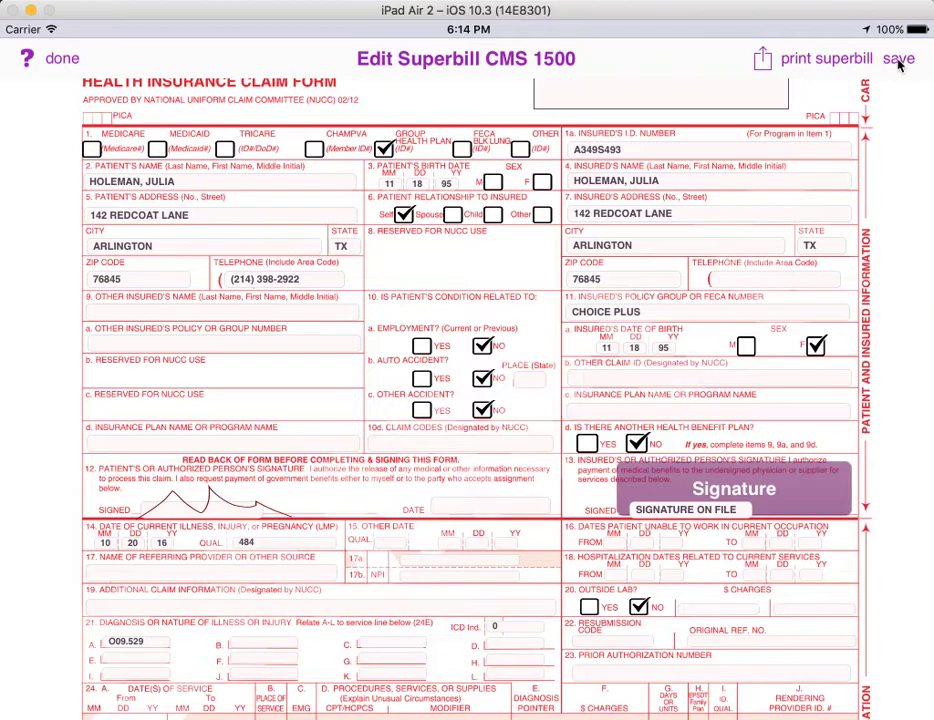
# Try both printing routes for the form, onto pre-printed CMS paper and as a full document, cancelling each print
pyautogui.click(847, 65)
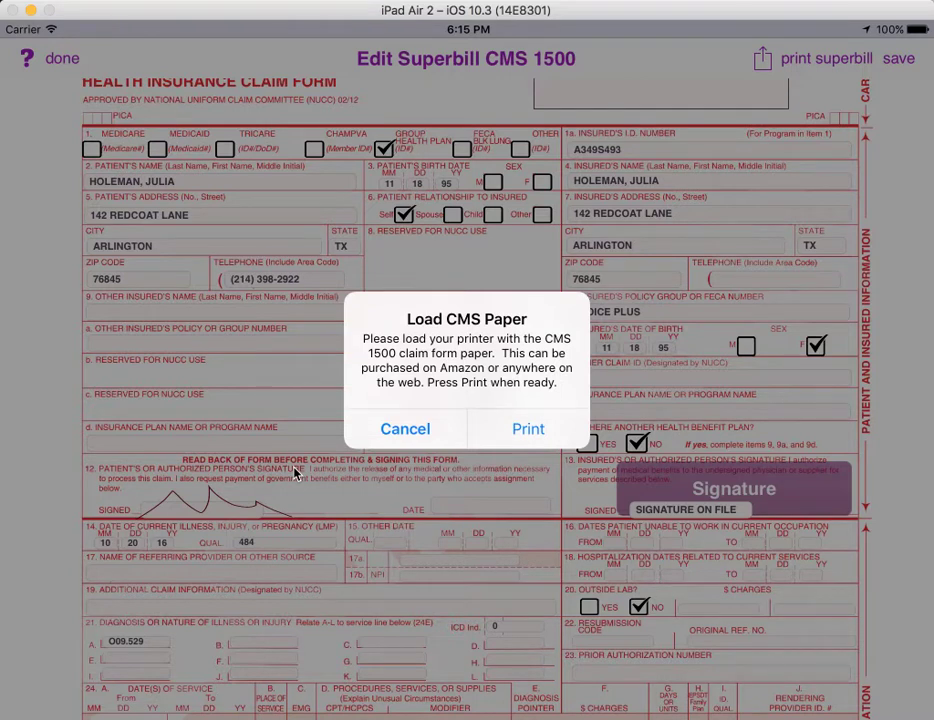
pyautogui.click(392, 428)
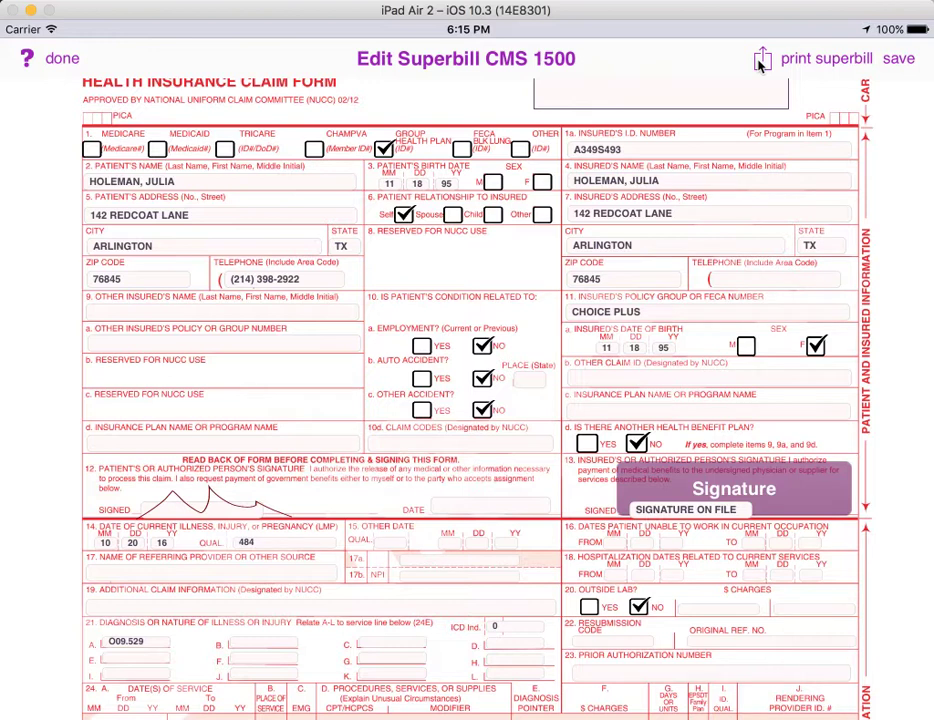
pyautogui.click(761, 62)
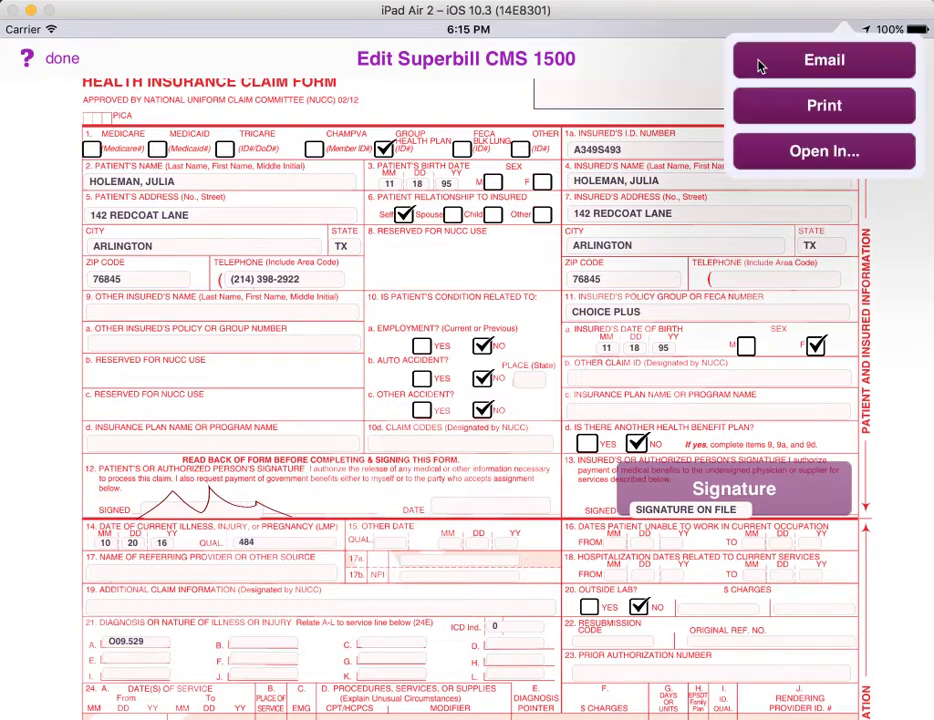
pyautogui.click(805, 110)
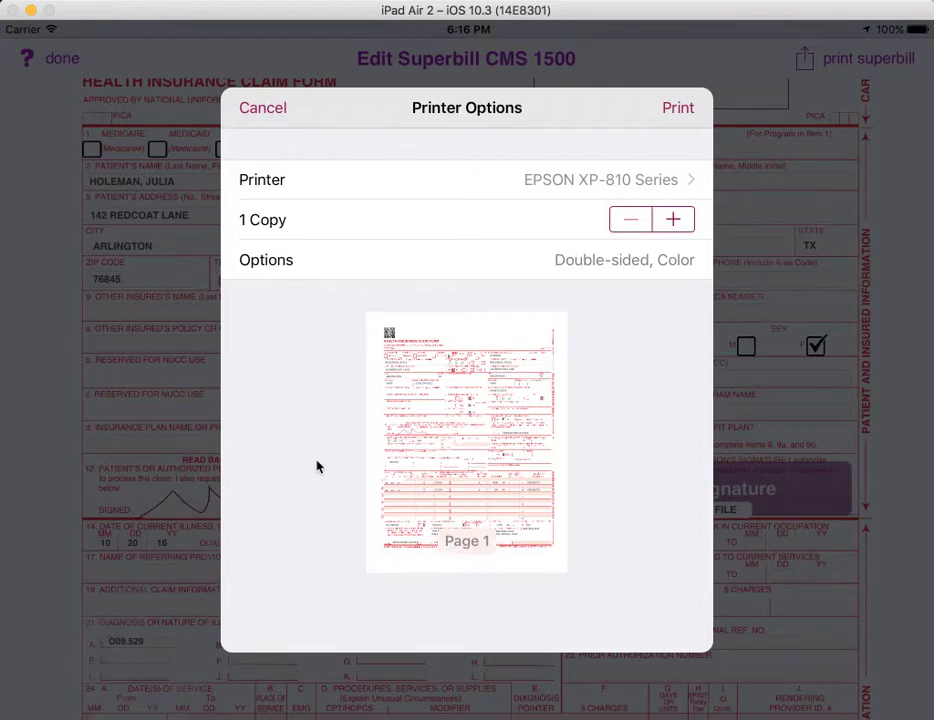
pyautogui.click(260, 111)
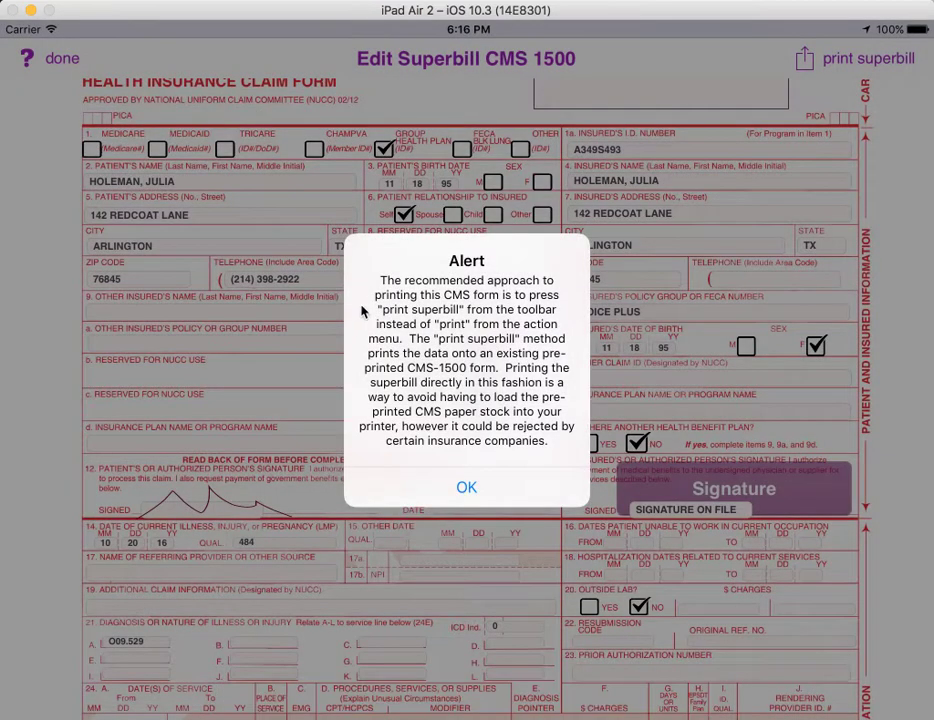
pyautogui.click(462, 488)
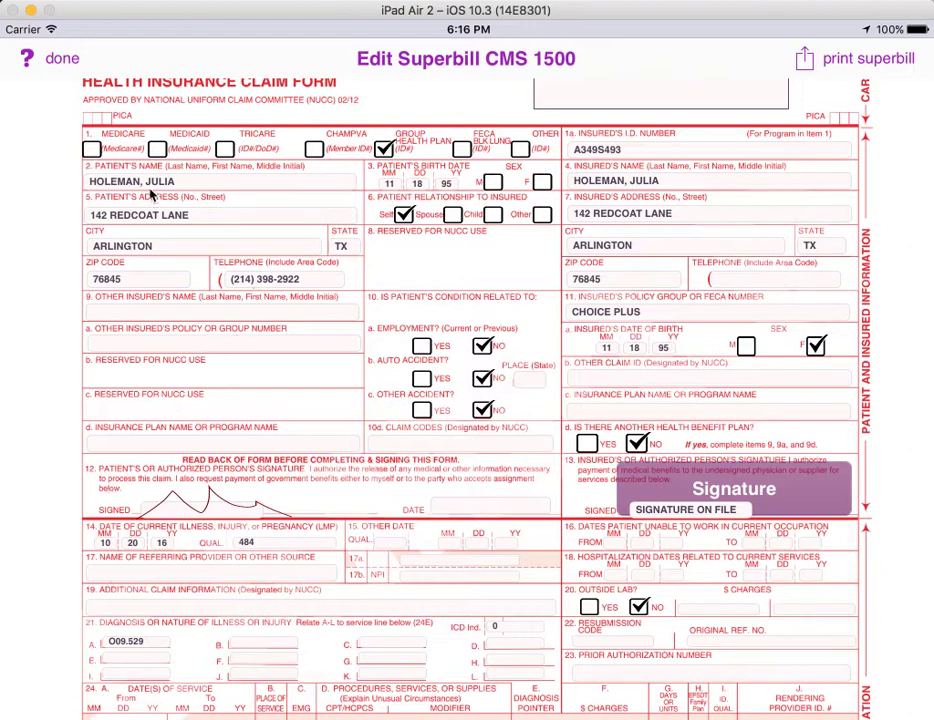
# Return to the claim and set its status to Mailed Claim to Payer with date submitted 8/4/17, 6:16 PM
pyautogui.click(62, 60)
pyautogui.moveTo(436, 557); pyautogui.dragTo(380, 231)
pyautogui.moveTo(465, 455); pyautogui.dragTo(444, 323)
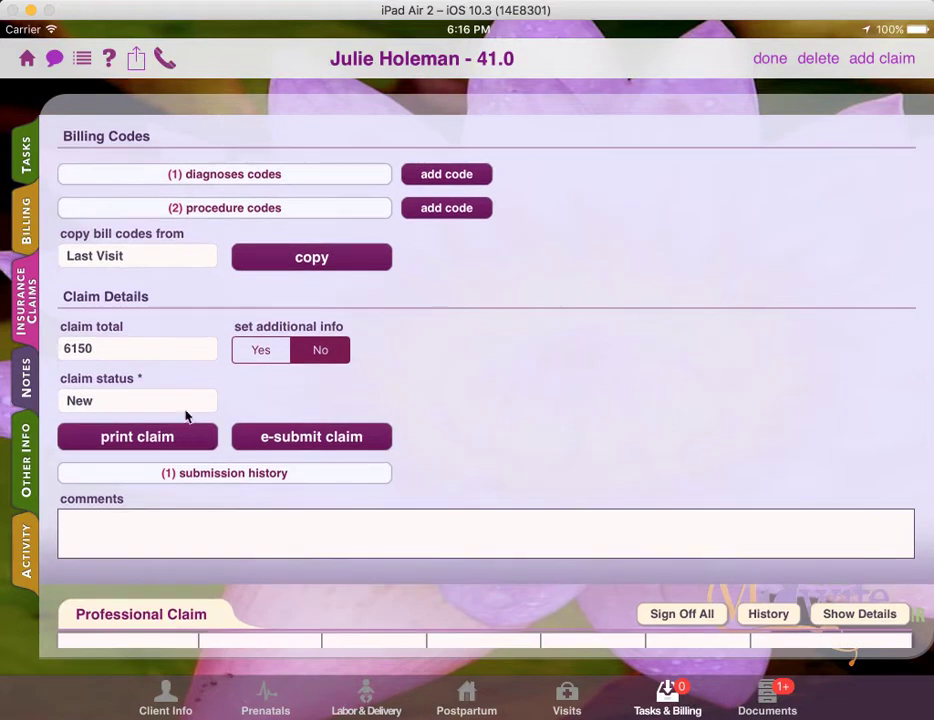
pyautogui.click(157, 415)
pyautogui.moveTo(231, 402); pyautogui.dragTo(231, 361)
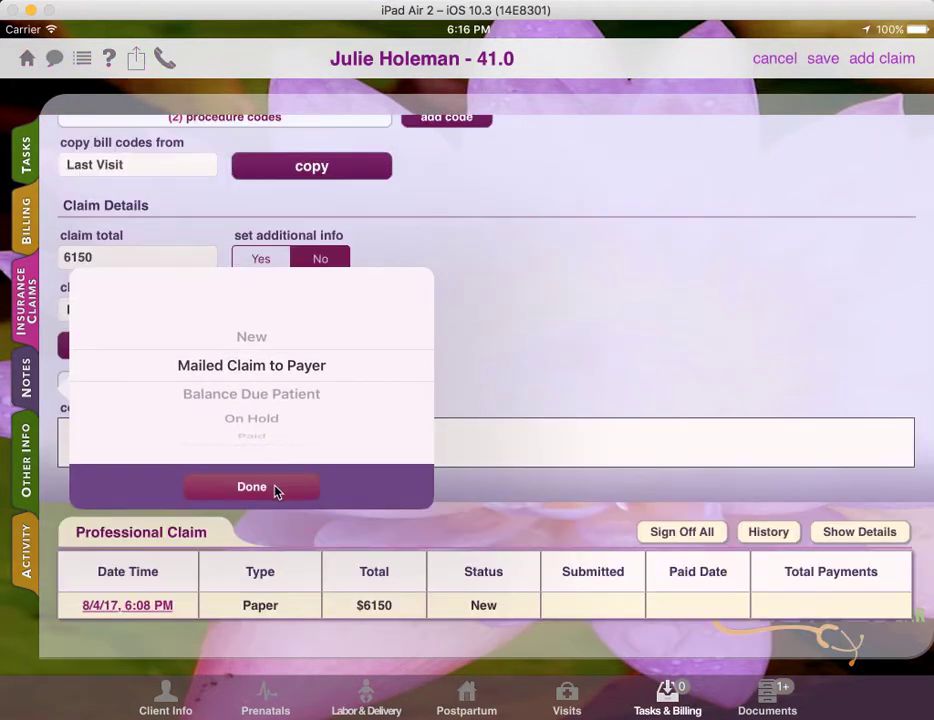
pyautogui.click(277, 488)
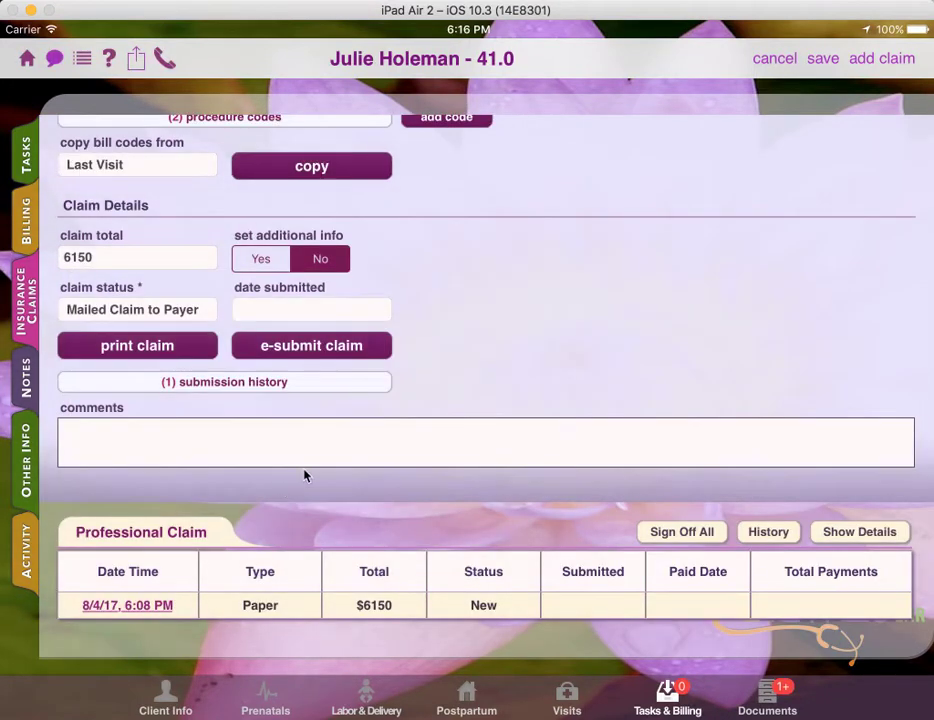
pyautogui.click(313, 314)
pyautogui.click(269, 526)
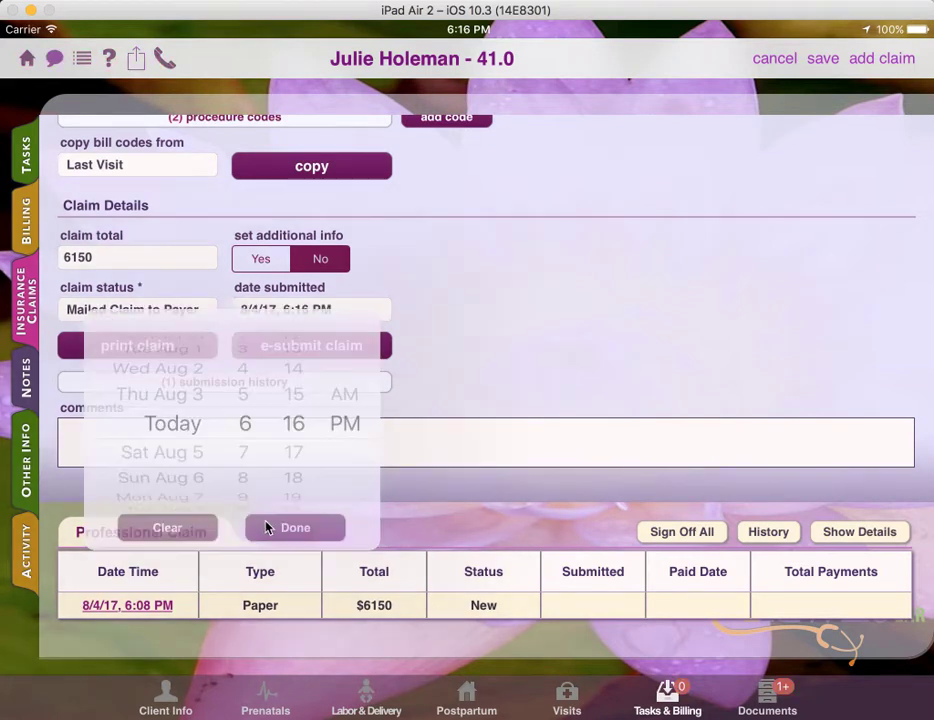
# Record Claim Denied as the payer response for the mailed submission in the submission history, with the note Diagnoses was unacceptable
pyautogui.click(283, 385)
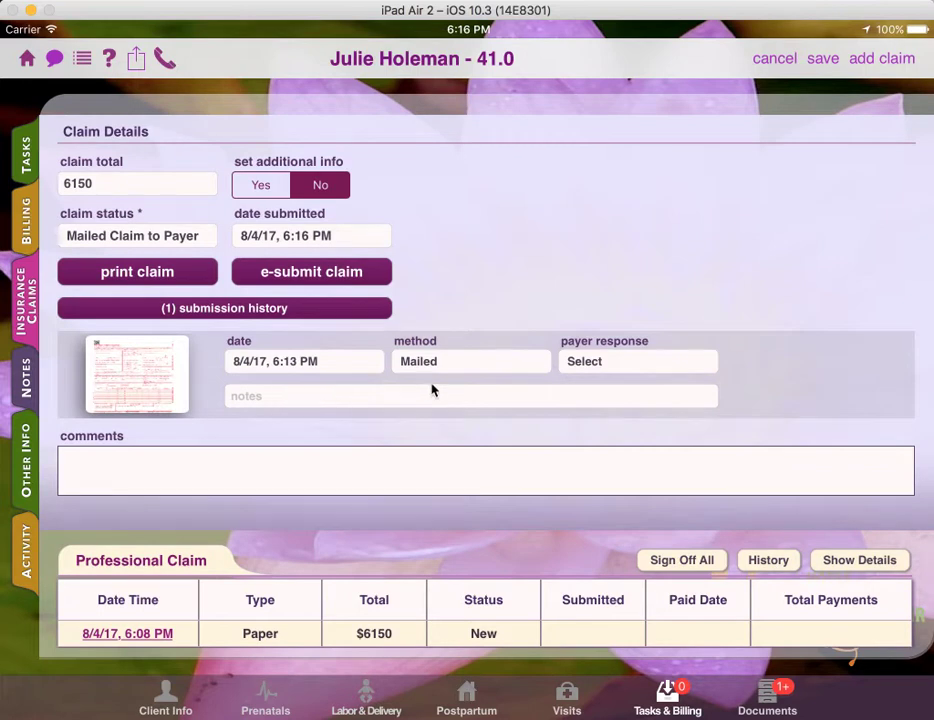
pyautogui.click(575, 360)
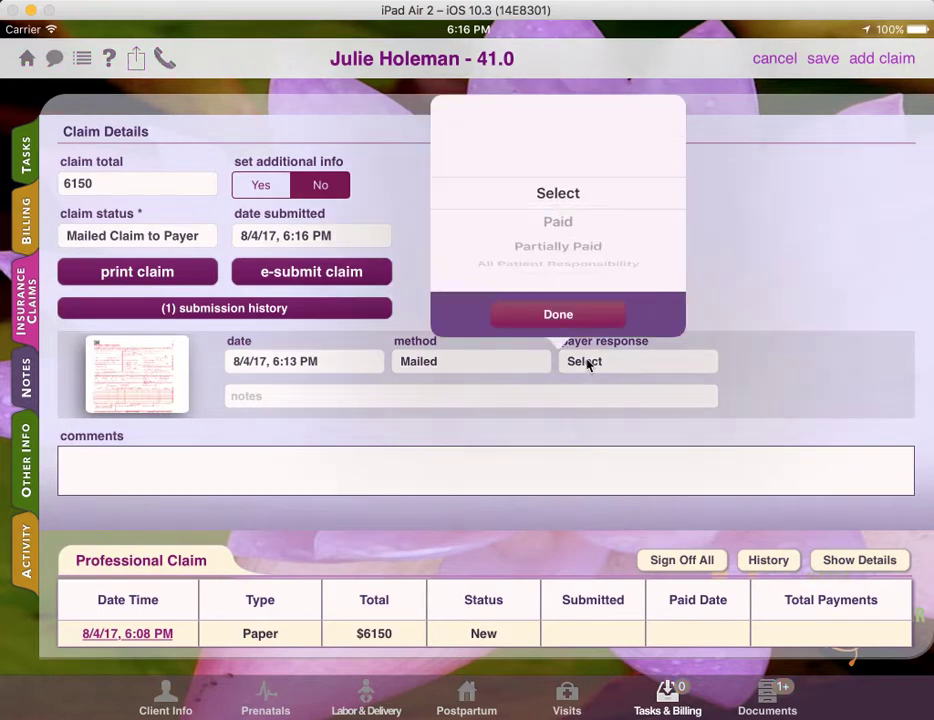
pyautogui.moveTo(570, 266); pyautogui.dragTo(548, 140)
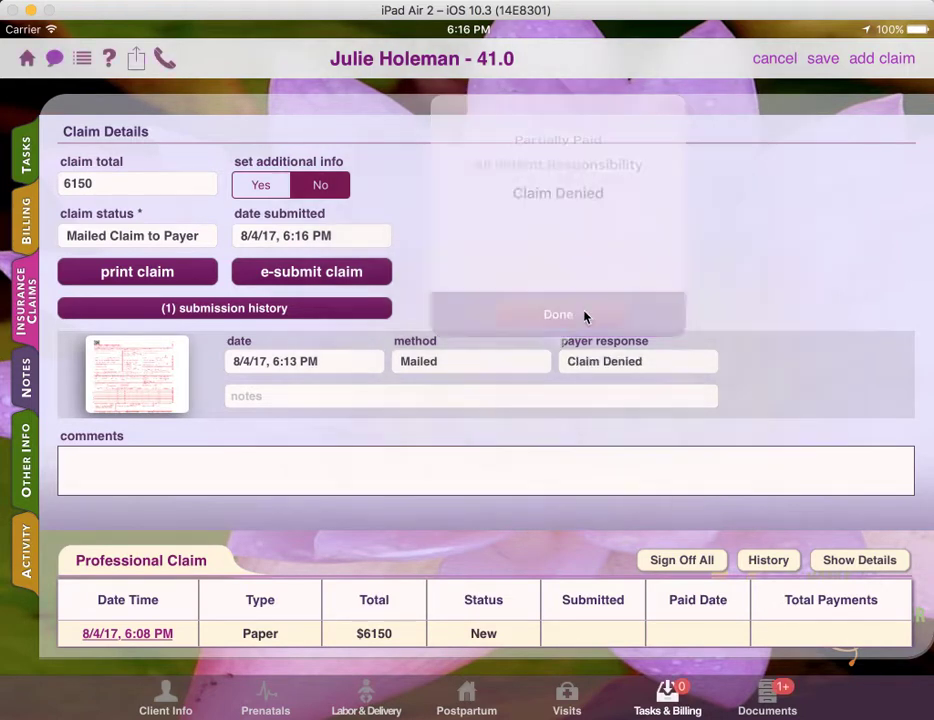
pyautogui.click(360, 400)
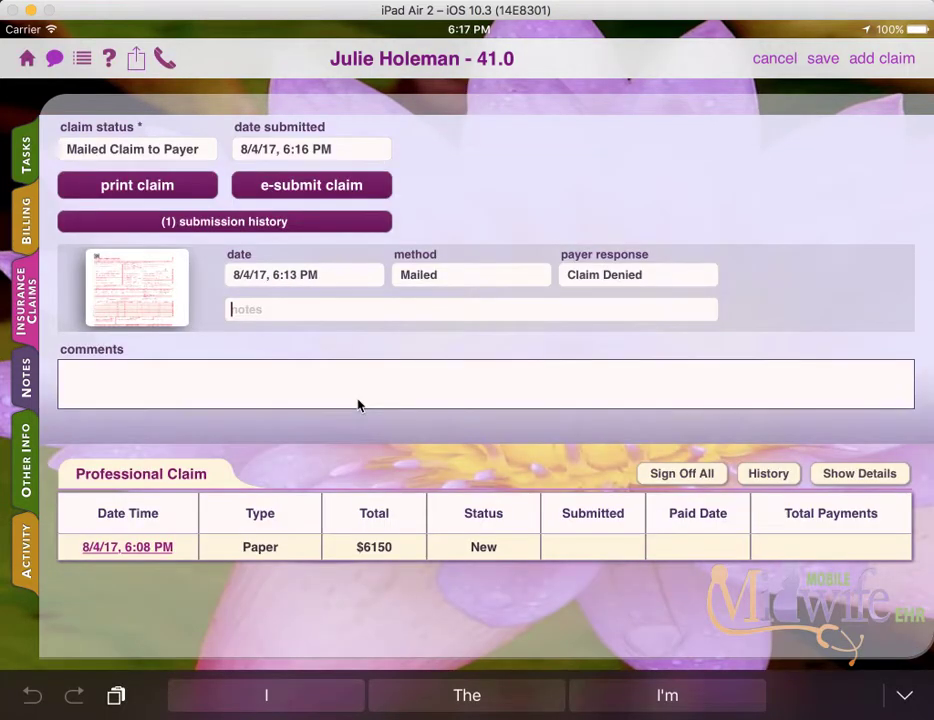
pyautogui.write('Diagn')
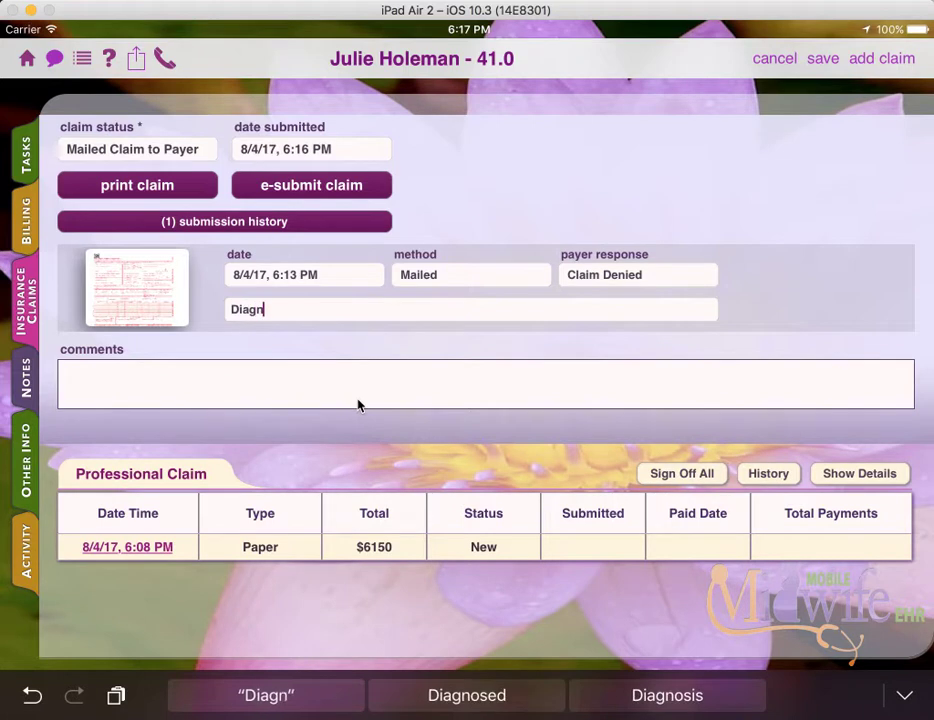
pyautogui.write('oses was ')
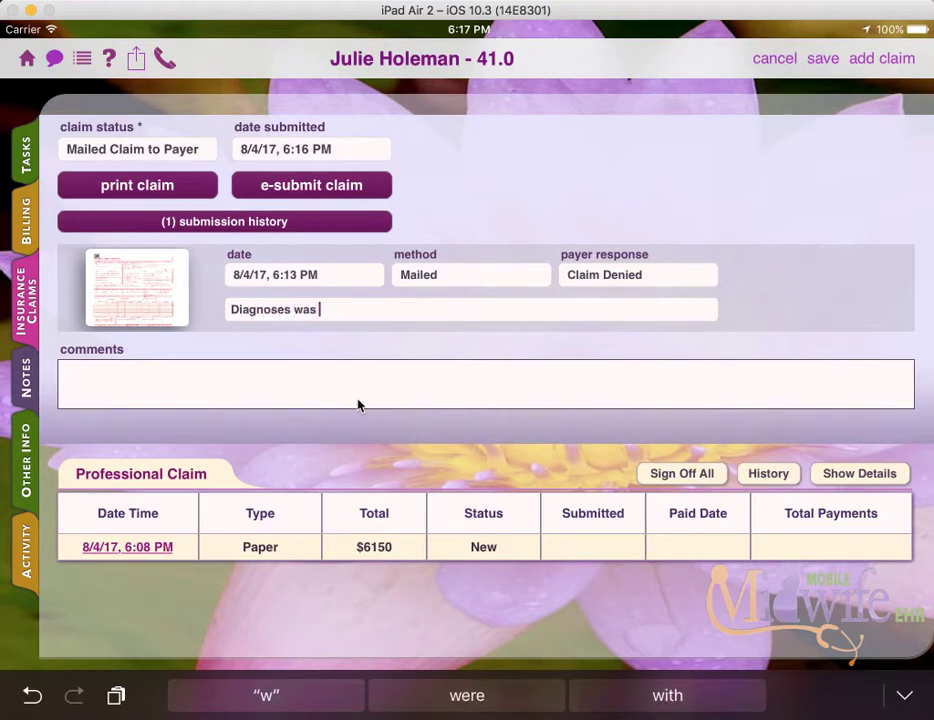
pyautogui.write('un')
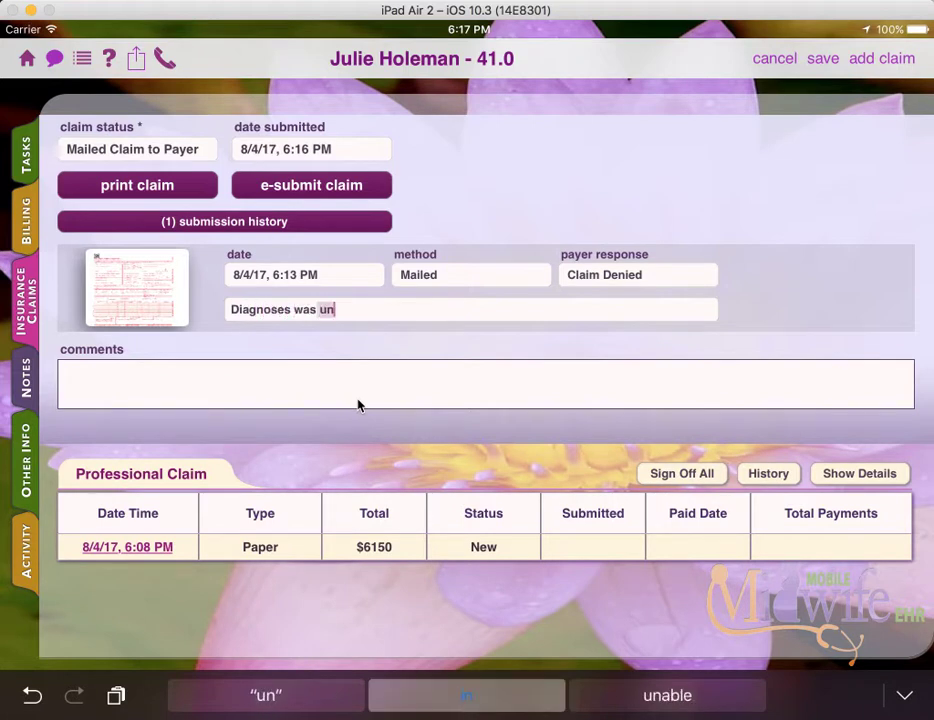
pyautogui.write('acceptable')
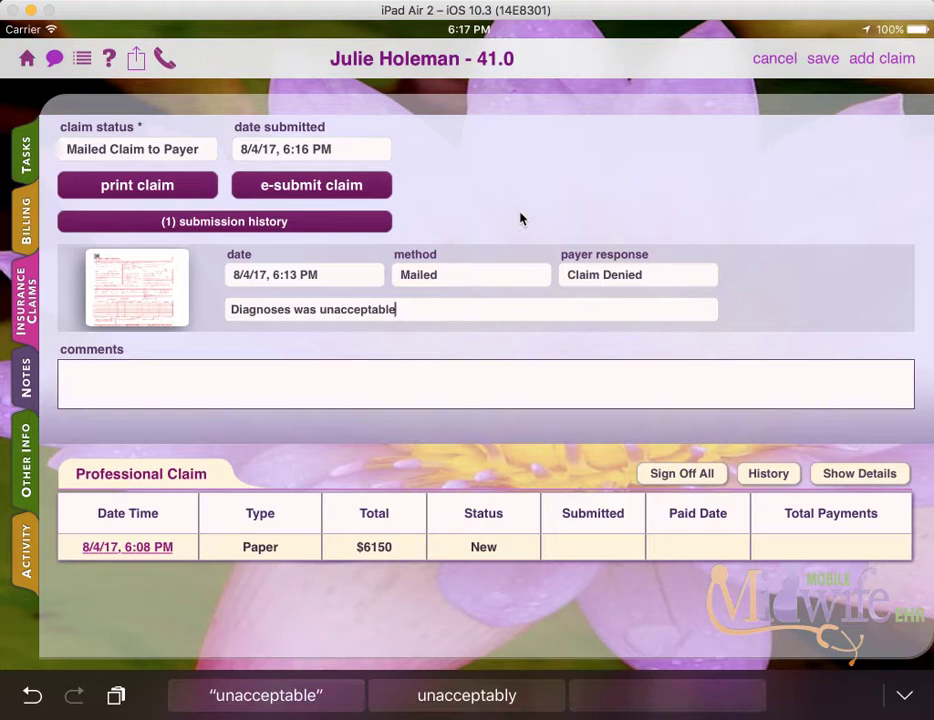
# Remove diagnosis code O09.529 from the claim's billing codes
pyautogui.moveTo(505, 200); pyautogui.dragTo(502, 411)
pyautogui.moveTo(532, 323); pyautogui.dragTo(534, 348)
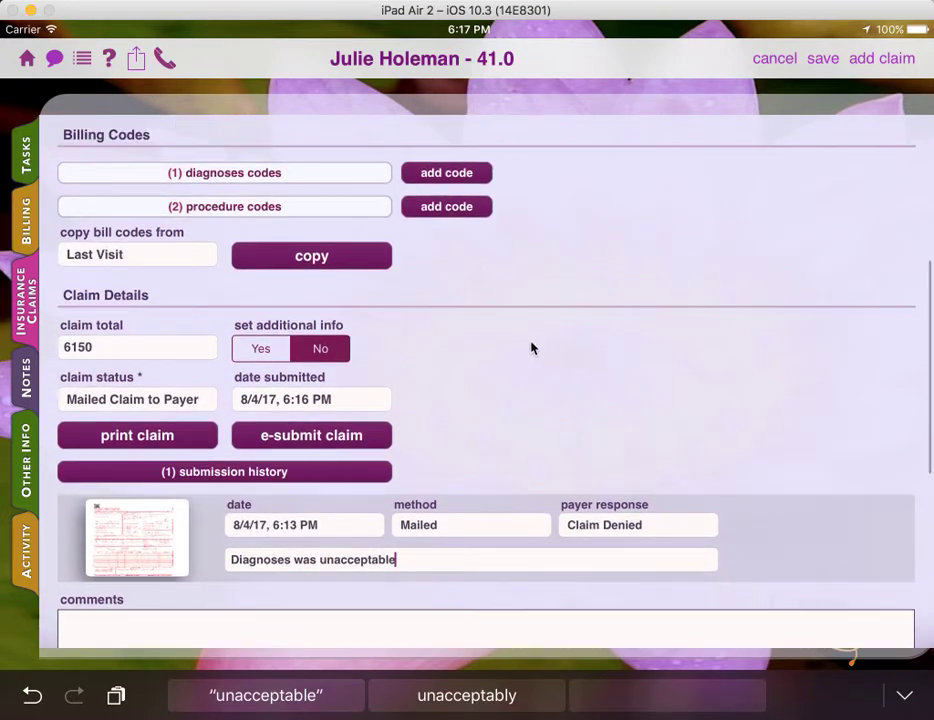
pyautogui.click(356, 178)
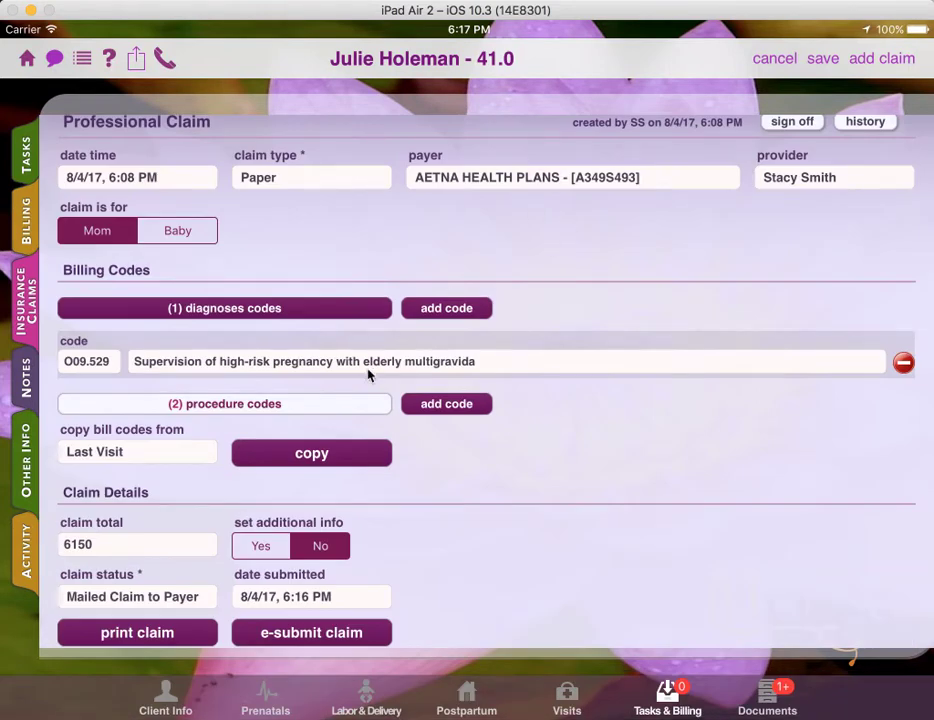
pyautogui.click(903, 362)
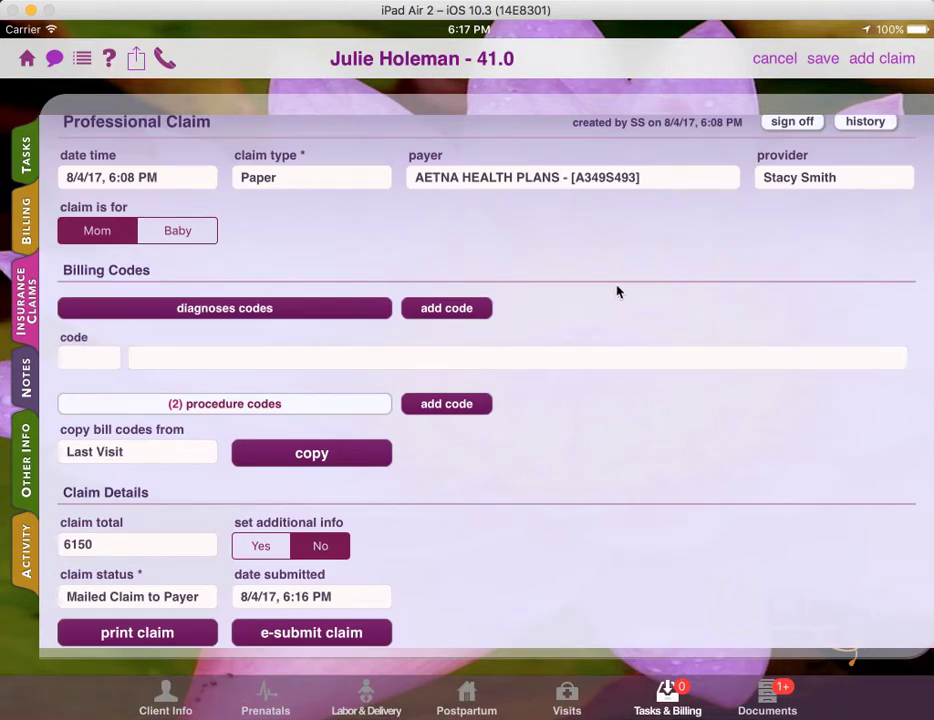
# Start adding a diagnosis code and open chapter 15 Pregnancy, childbirth and the puerperium (O00-O9A) in the ICD 10 Codes Directory
pyautogui.click(446, 308)
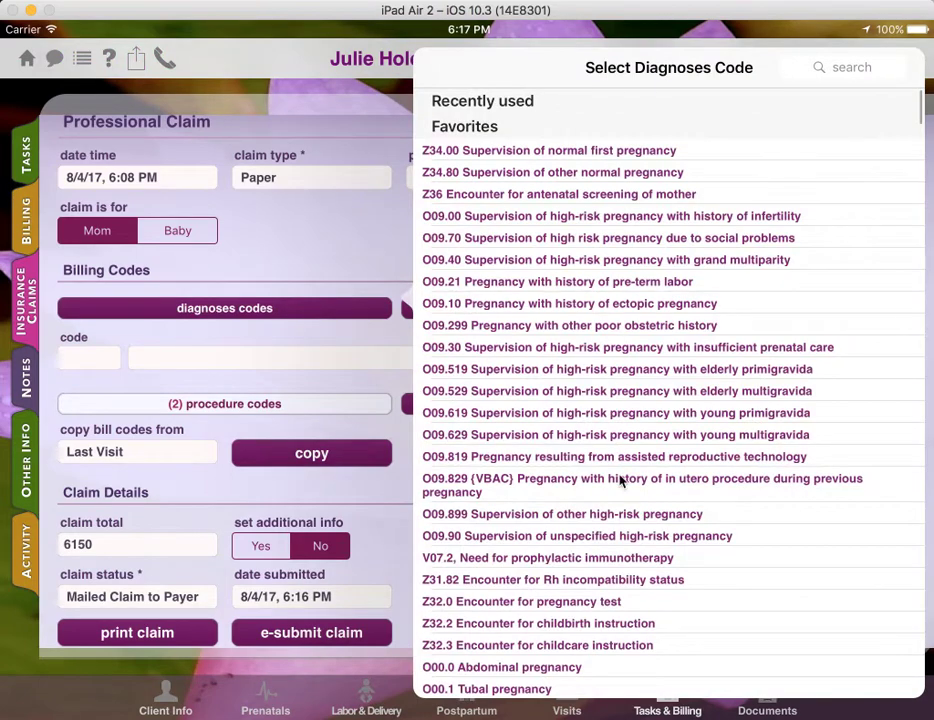
pyautogui.moveTo(617, 538); pyautogui.dragTo(580, 183)
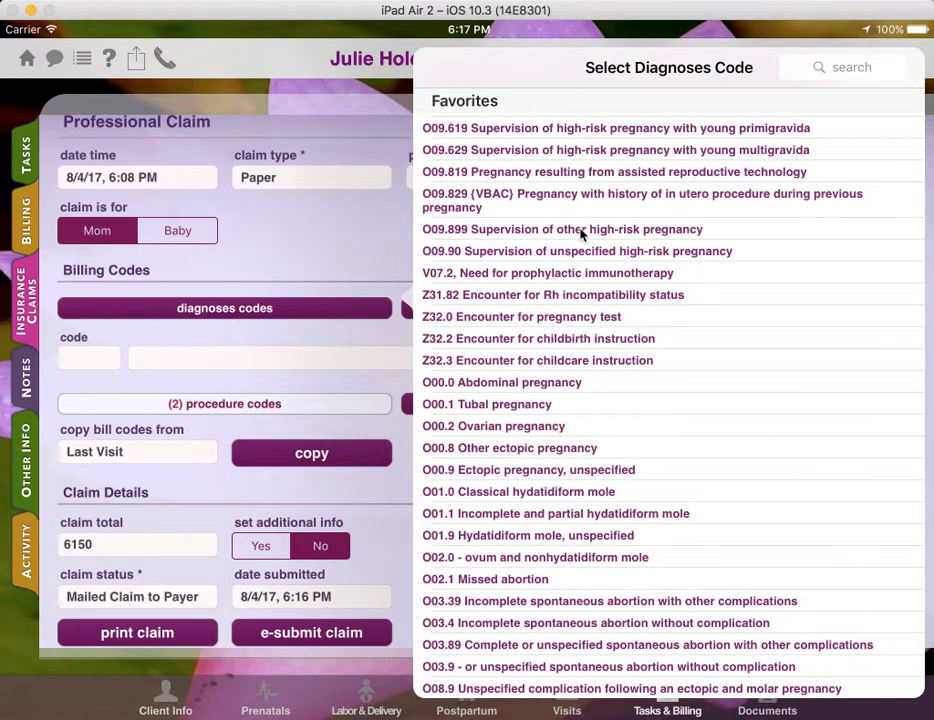
pyautogui.moveTo(625, 425); pyautogui.dragTo(584, 21)
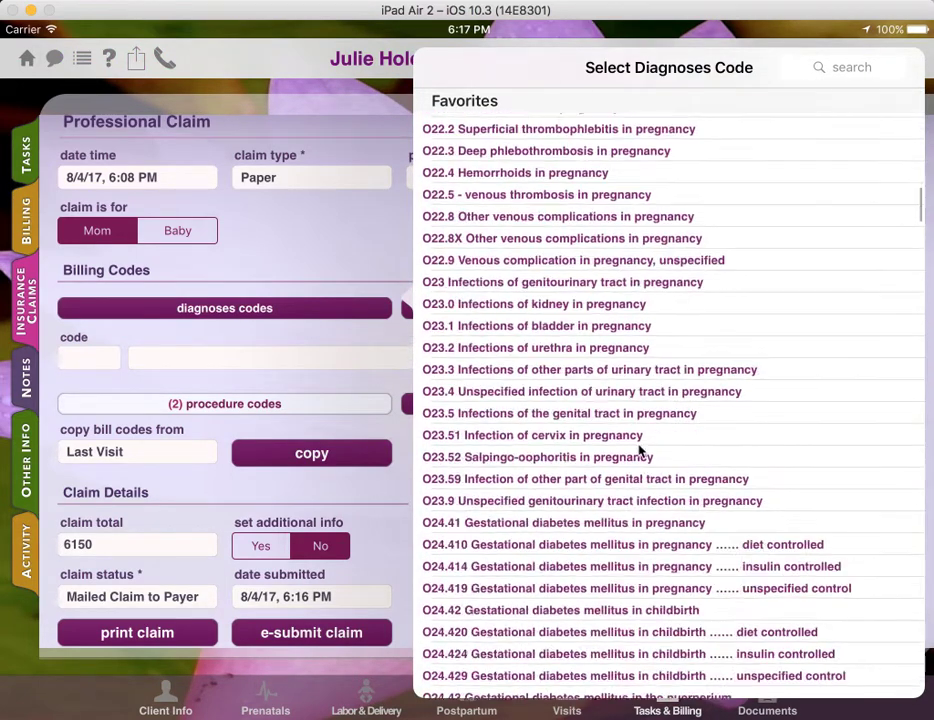
pyautogui.moveTo(621, 521); pyautogui.dragTo(621, 400)
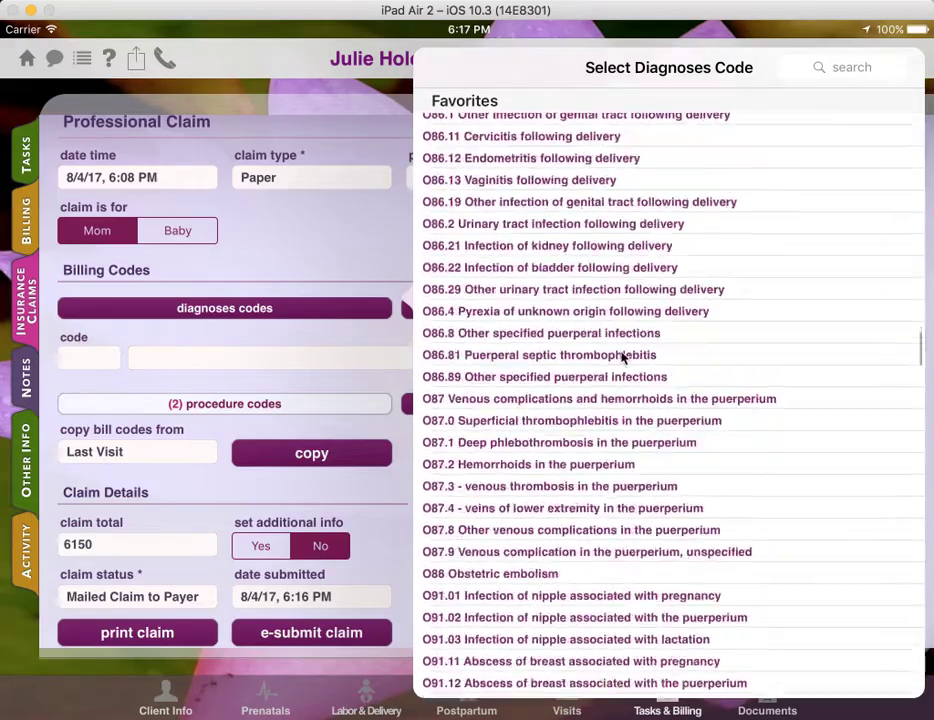
pyautogui.moveTo(621, 487); pyautogui.dragTo(567, 146)
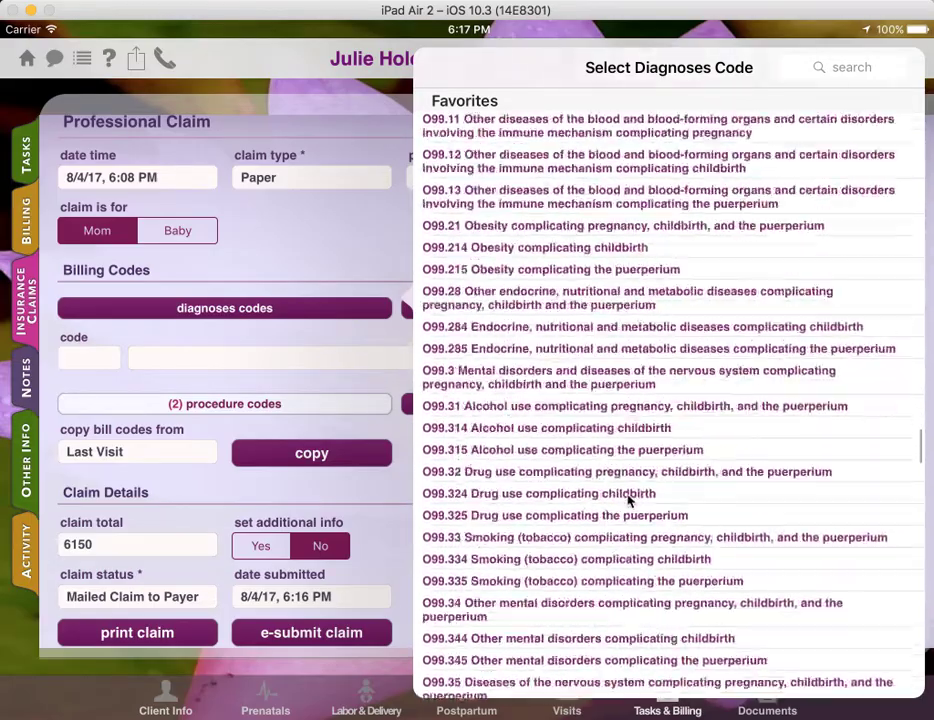
pyautogui.moveTo(631, 596); pyautogui.dragTo(598, 323)
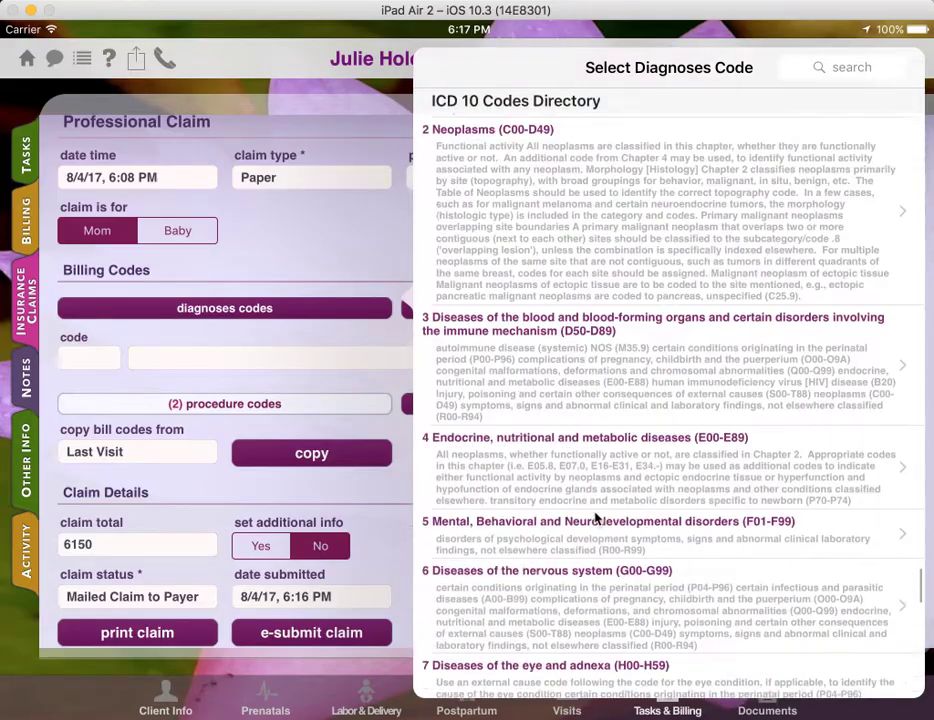
pyautogui.moveTo(540, 517); pyautogui.dragTo(625, 434)
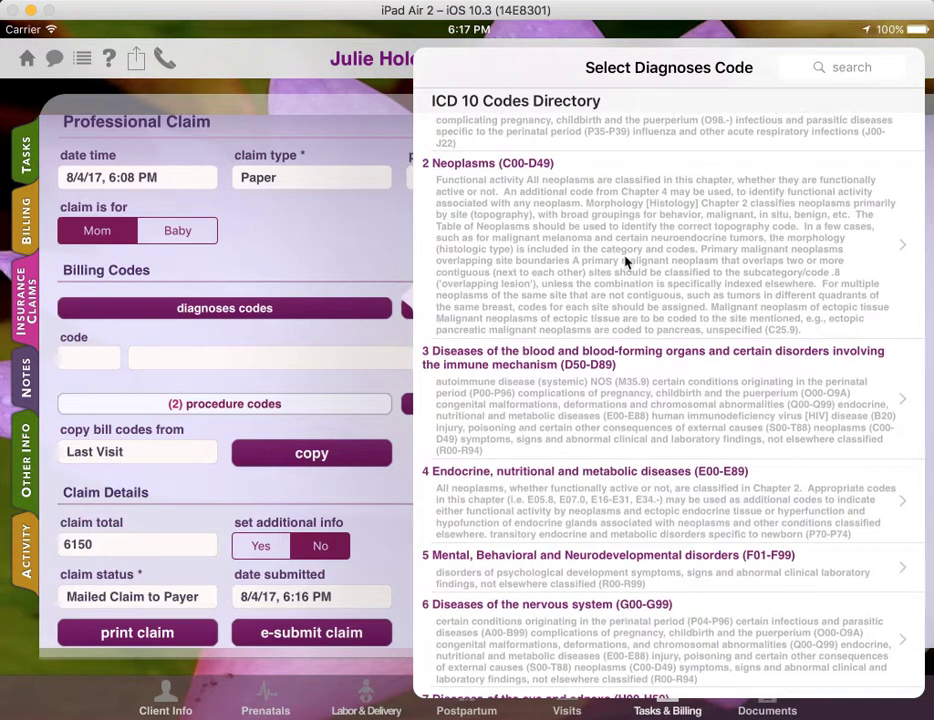
pyautogui.moveTo(640, 330); pyautogui.dragTo(629, 251)
pyautogui.moveTo(640, 361); pyautogui.dragTo(634, 211)
pyautogui.moveTo(641, 505); pyautogui.dragTo(598, 217)
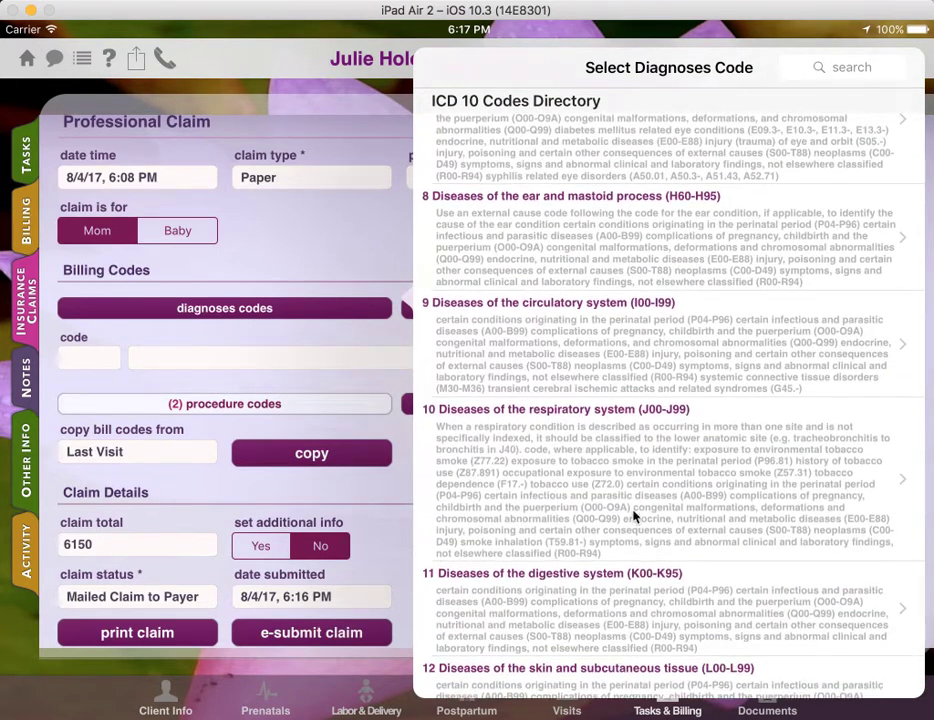
pyautogui.moveTo(634, 519); pyautogui.dragTo(603, 252)
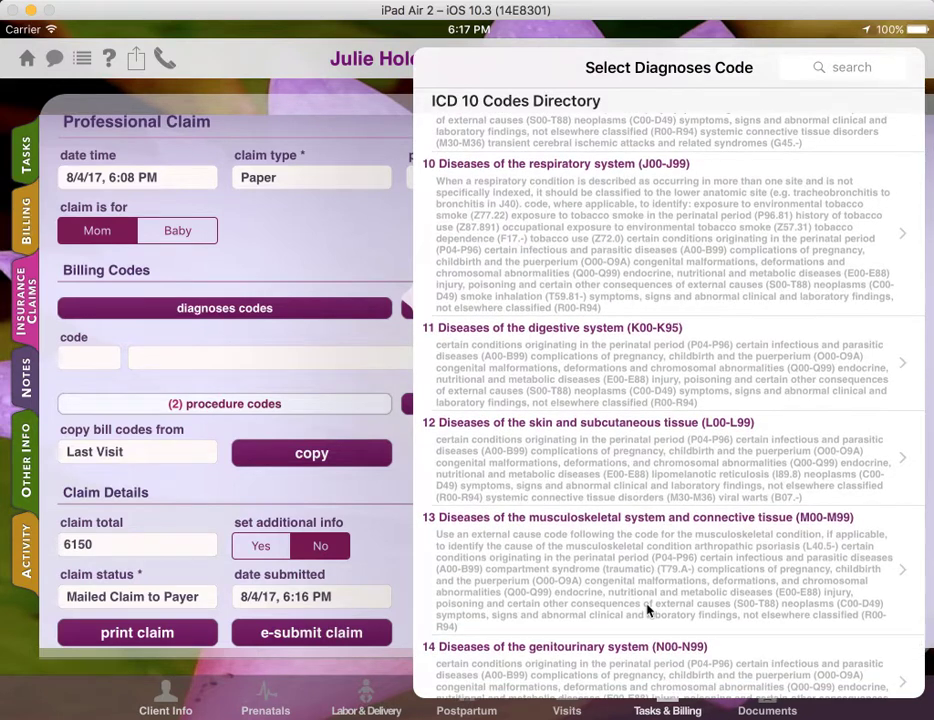
pyautogui.moveTo(650, 609); pyautogui.dragTo(610, 320)
pyautogui.click(620, 513)
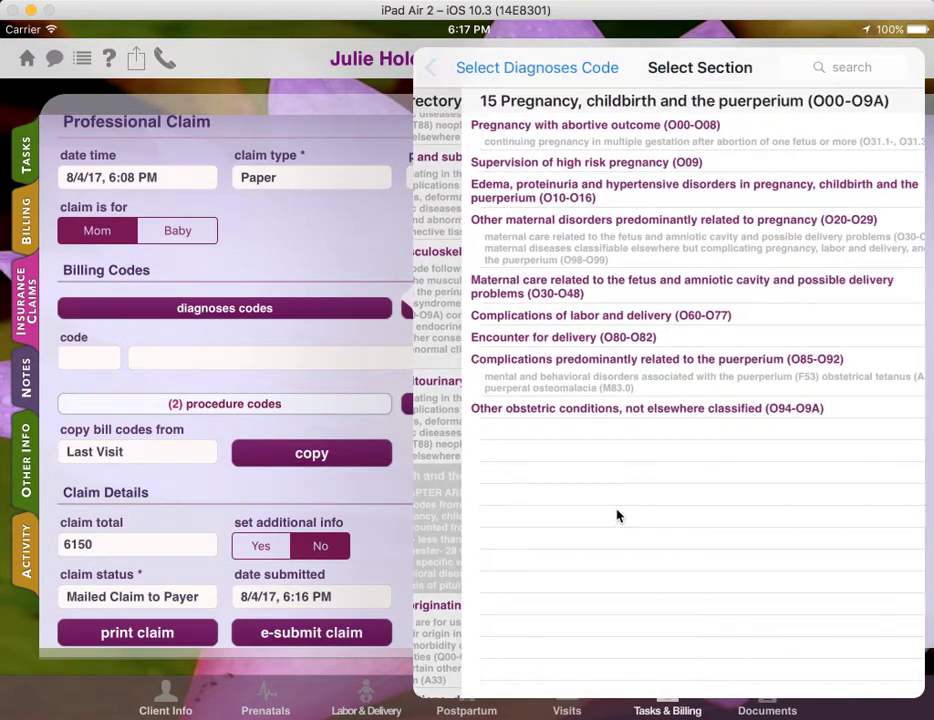
# Add diagnosis code O09.03, Supervision of pregnancy with history of infertility, third trimester, from the high risk pregnancy section
pyautogui.click(609, 163)
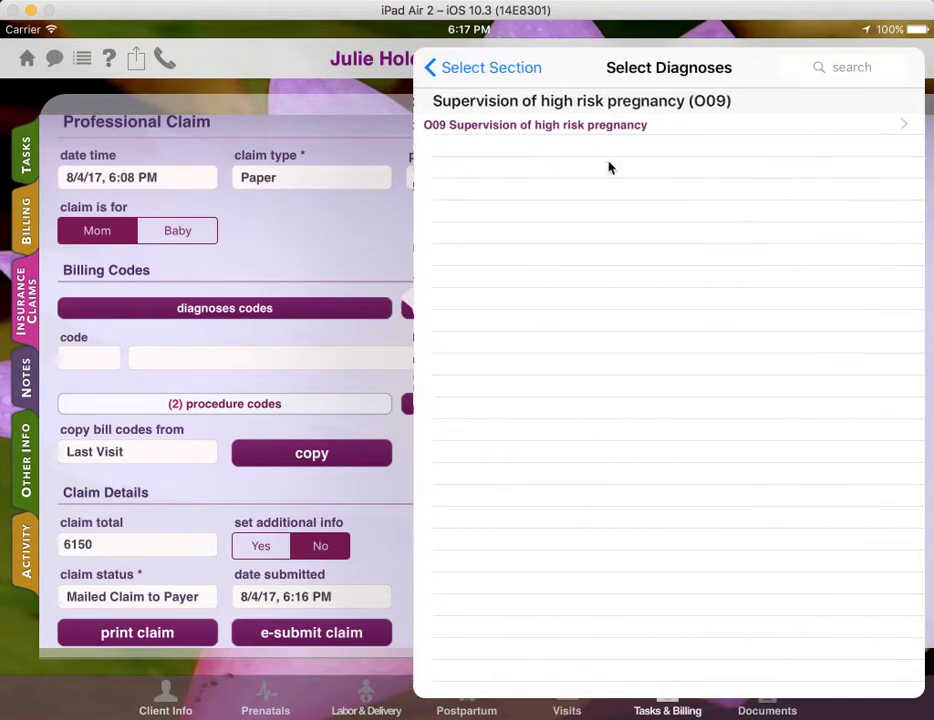
pyautogui.click(600, 128)
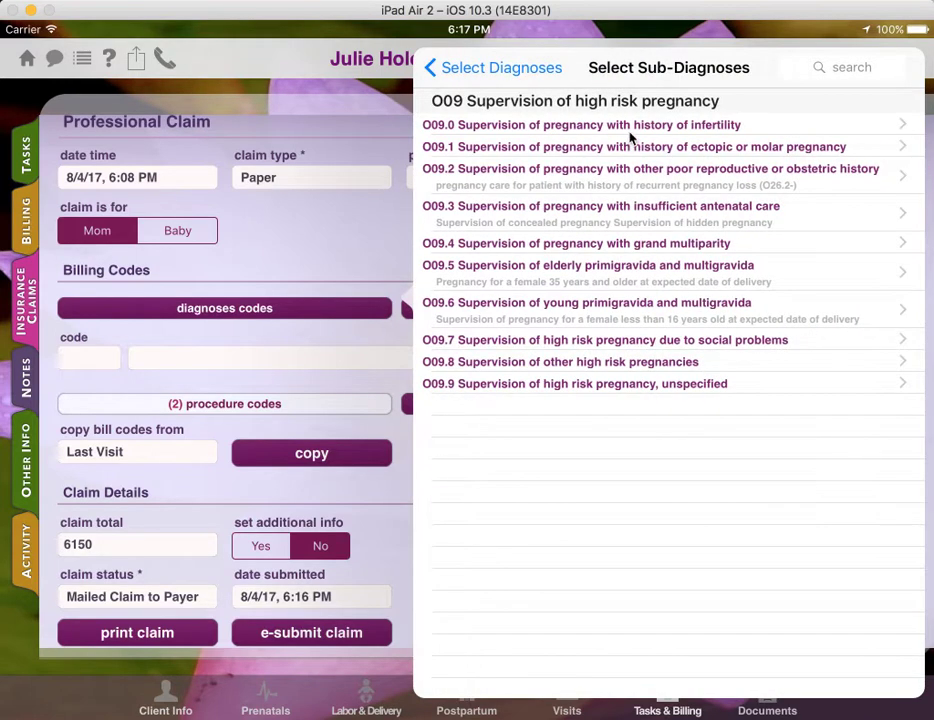
pyautogui.click(630, 128)
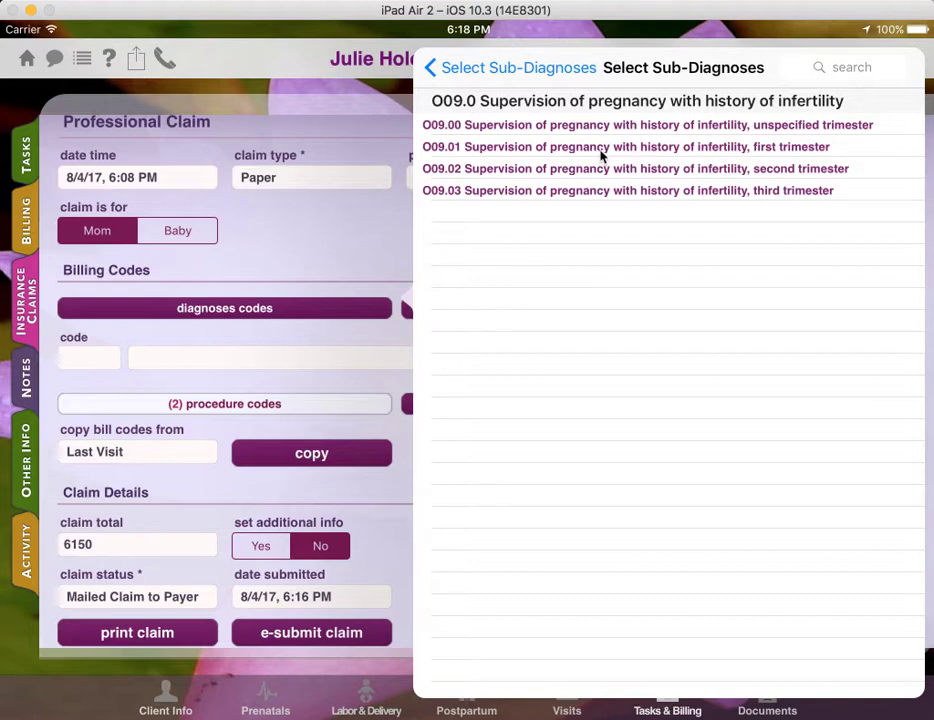
pyautogui.click(667, 191)
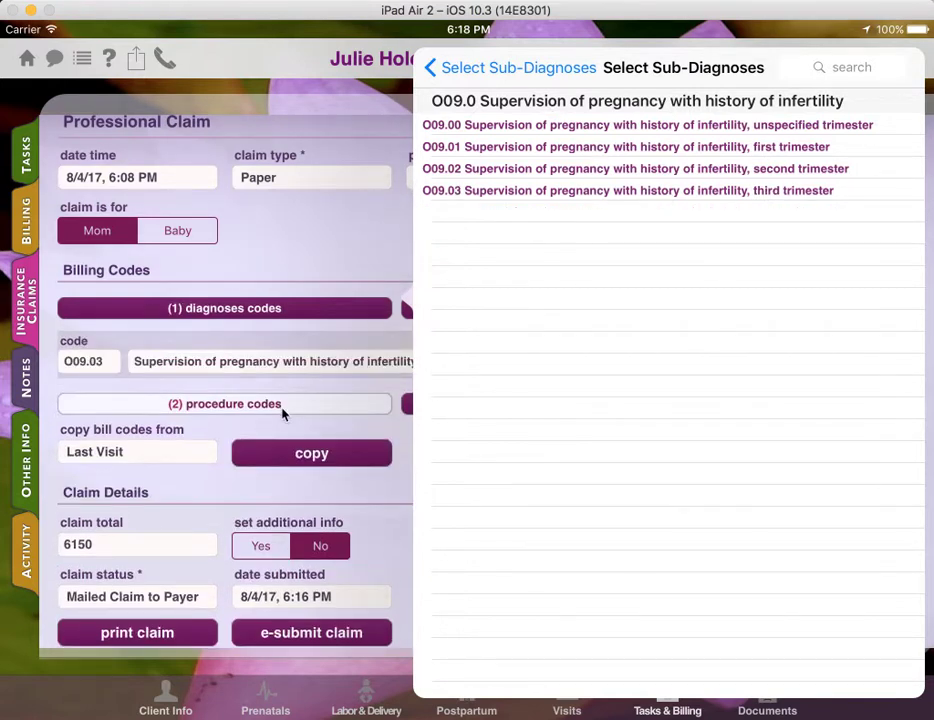
pyautogui.click(323, 390)
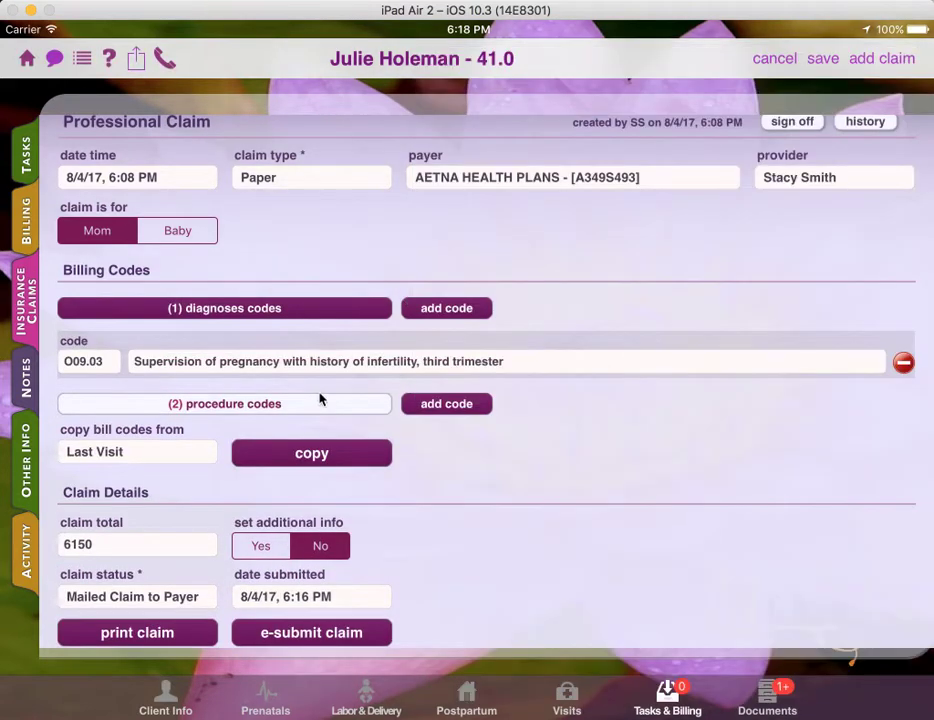
# Set the 1st dx of procedure codes E1399 and 59610 to Supervision of pregnancy with history of infertility, third trimester
pyautogui.click(320, 399)
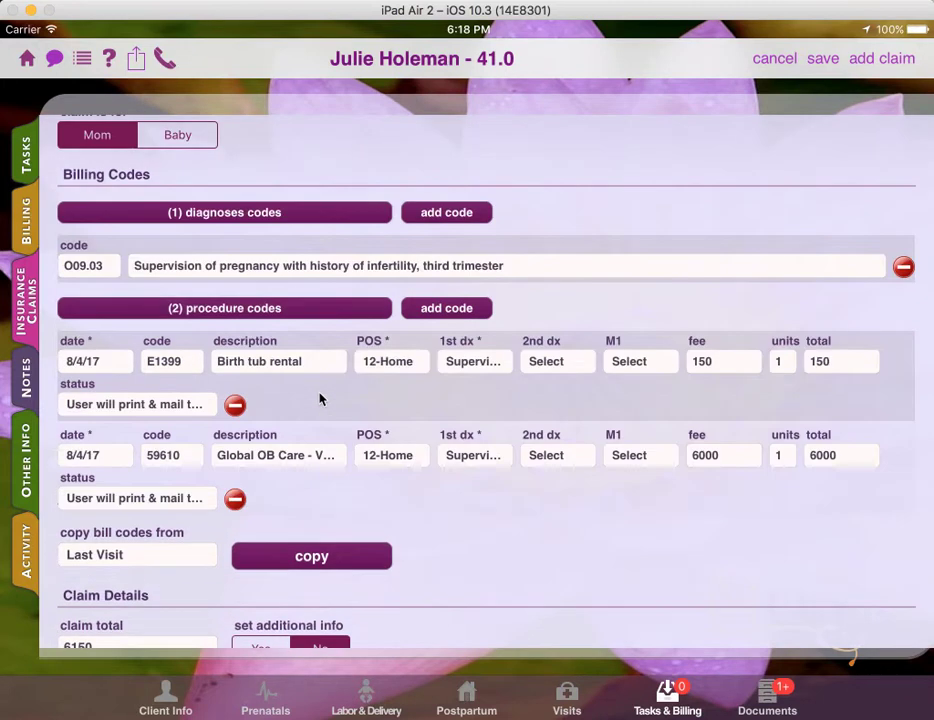
pyautogui.click(464, 362)
pyautogui.moveTo(469, 217); pyautogui.dragTo(467, 198)
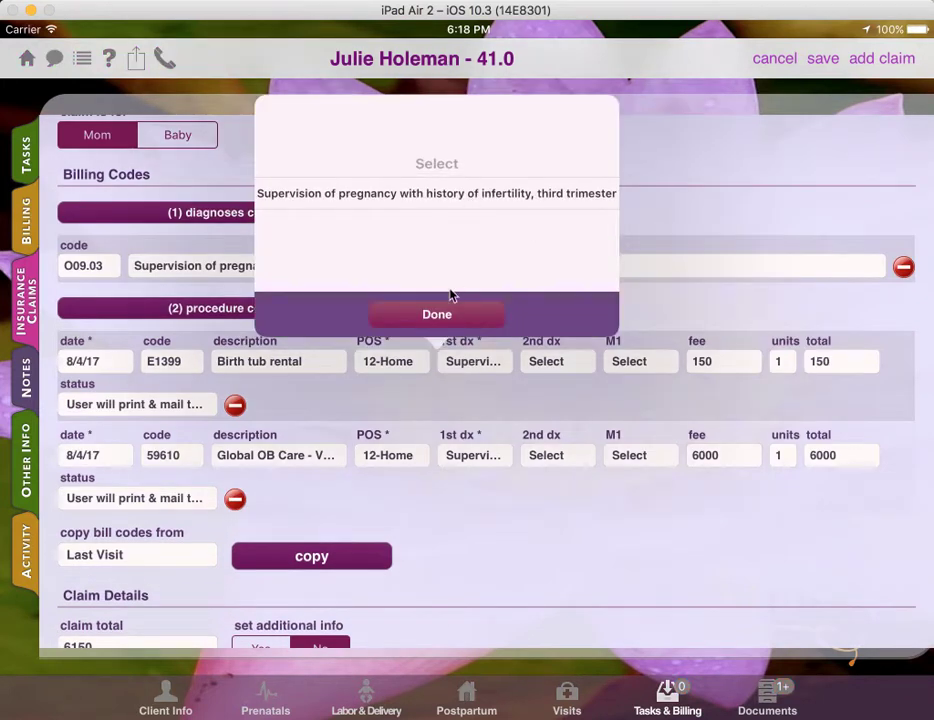
pyautogui.click(431, 315)
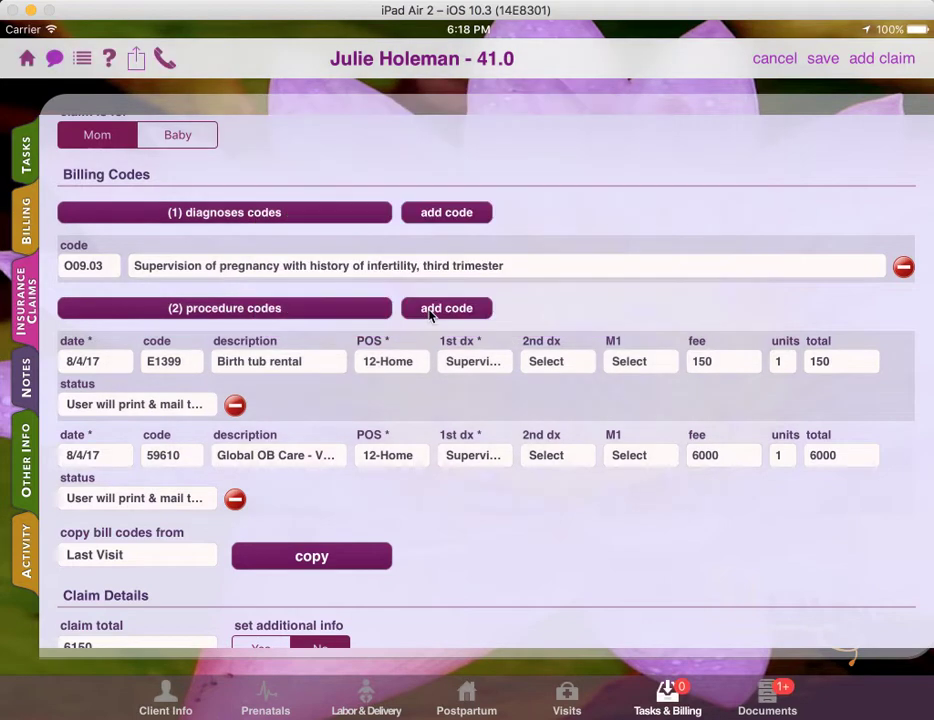
pyautogui.click(474, 455)
pyautogui.moveTo(474, 312); pyautogui.dragTo(469, 271)
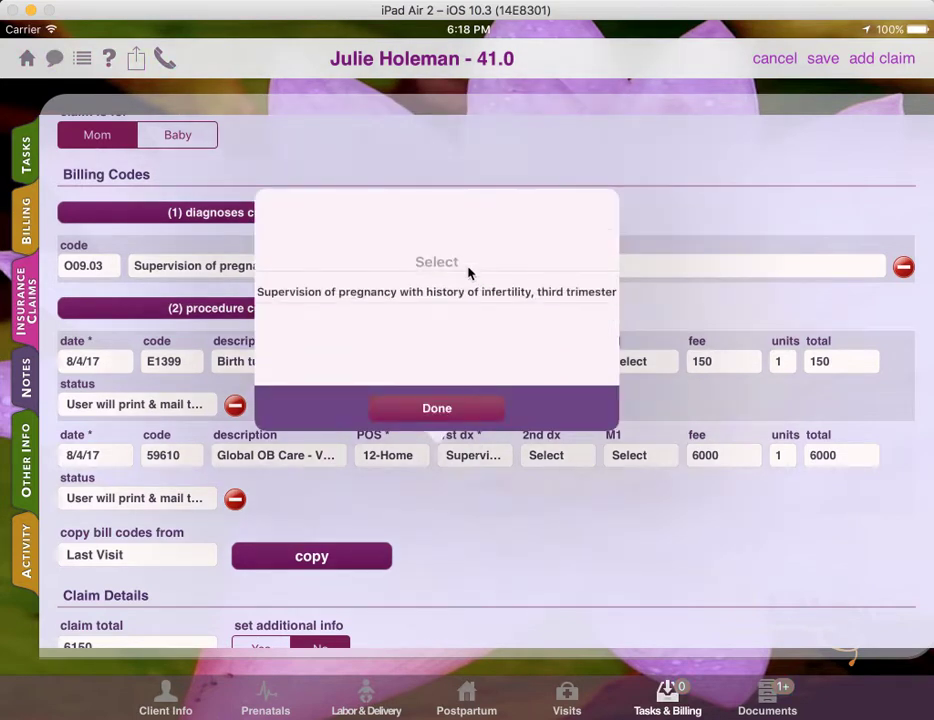
pyautogui.click(431, 417)
# Generate a new CMS 1500 for the corrected claim and open it from the newest submission history entry
pyautogui.moveTo(586, 569); pyautogui.dragTo(548, 323)
pyautogui.moveTo(532, 512); pyautogui.dragTo(525, 486)
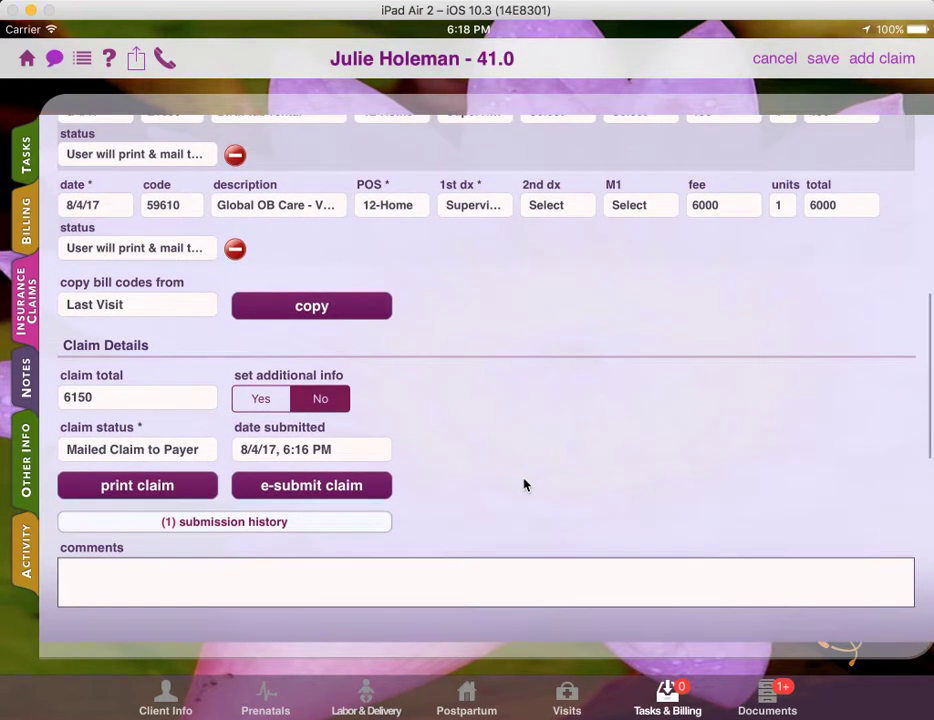
pyautogui.click(132, 486)
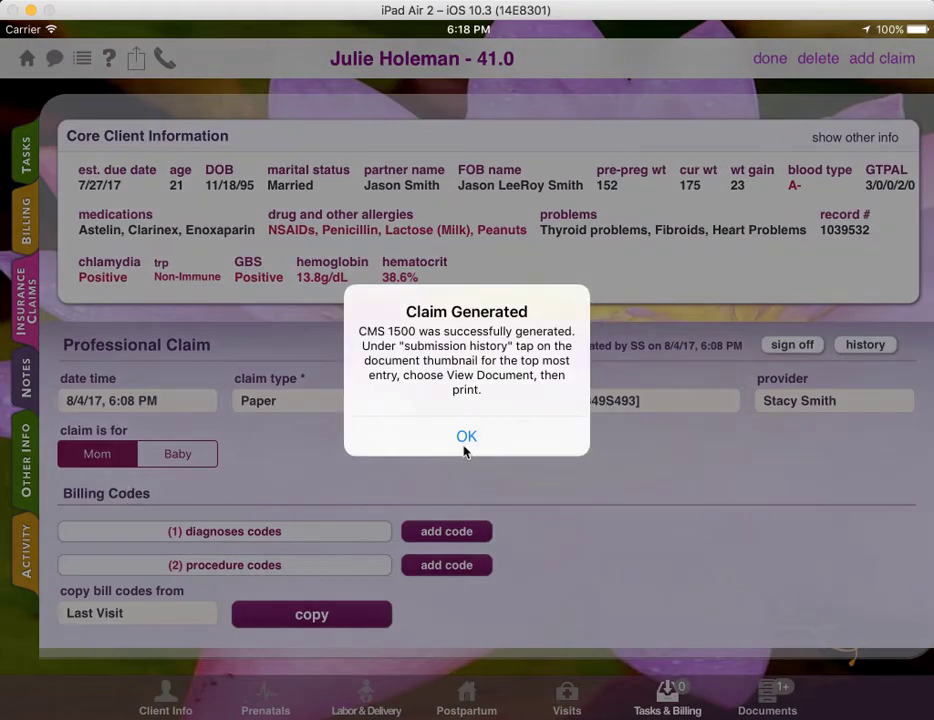
pyautogui.click(466, 451)
pyautogui.moveTo(563, 505); pyautogui.dragTo(500, 177)
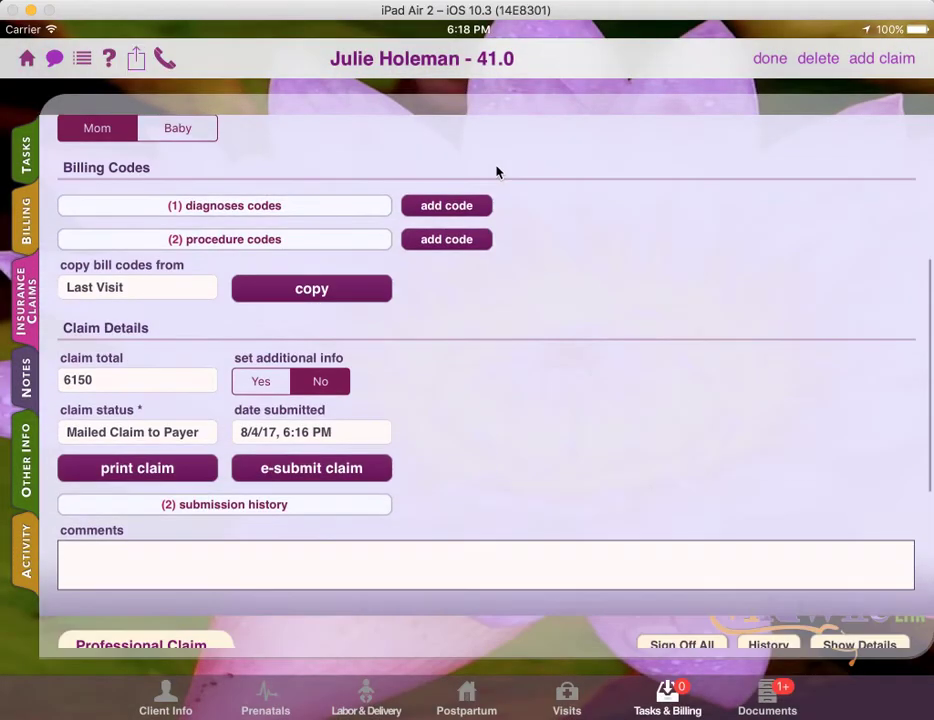
pyautogui.click(211, 505)
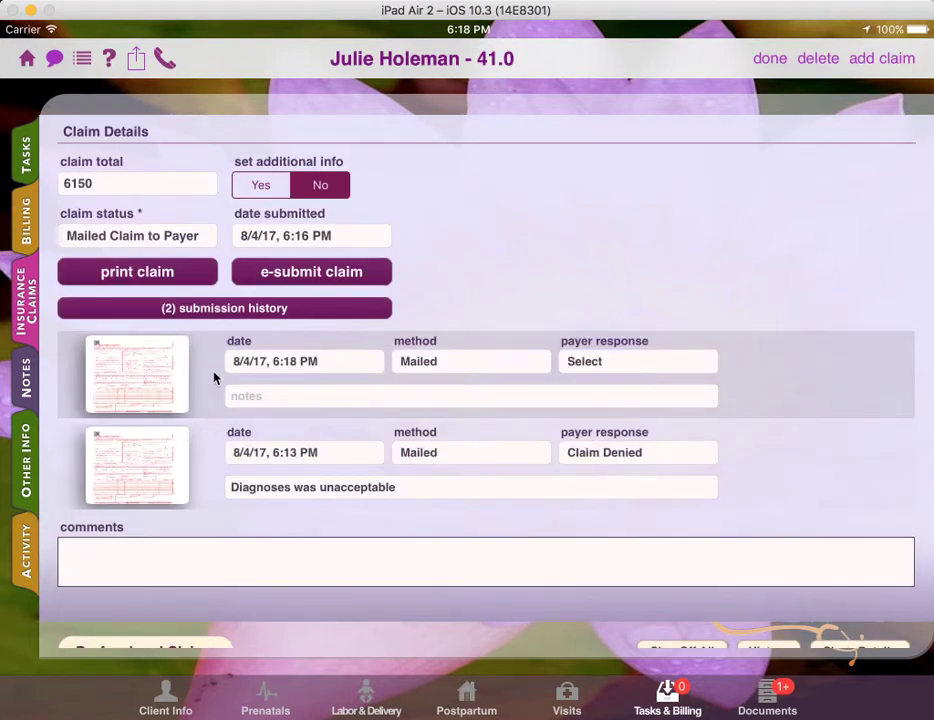
pyautogui.click(141, 386)
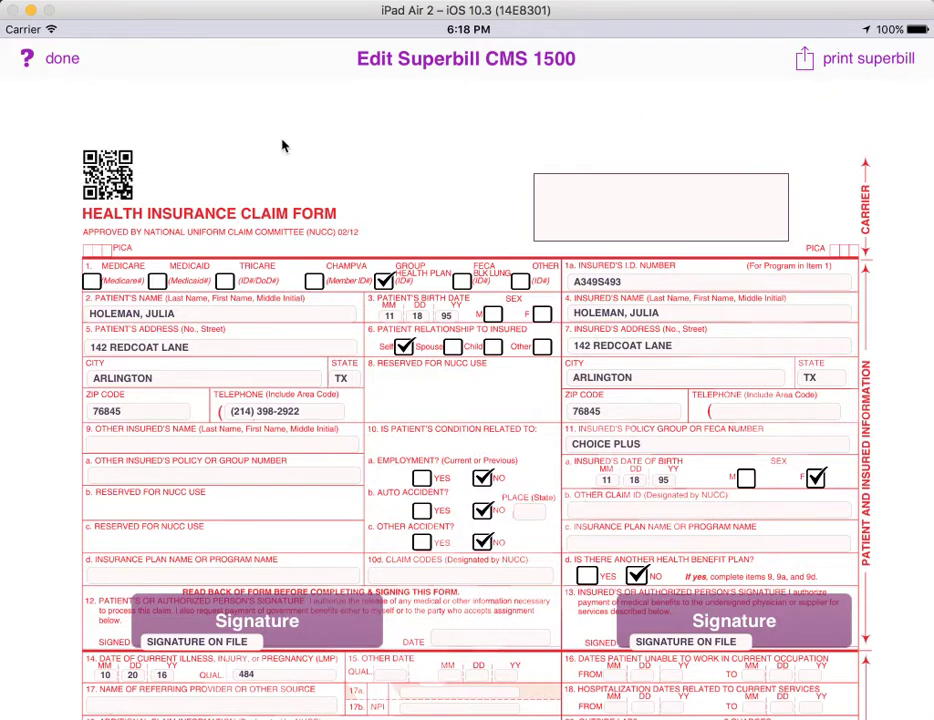
# Close the CMS 1500 form and set the payer response of the newest submission history entry to Paid
pyautogui.click(70, 58)
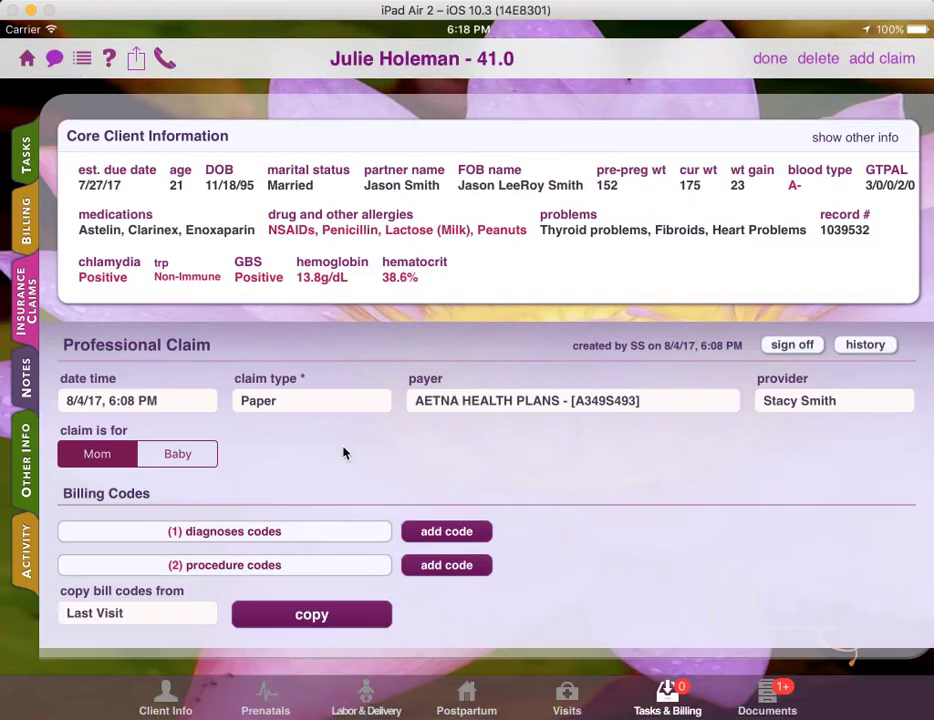
pyautogui.moveTo(610, 518); pyautogui.dragTo(580, 359)
pyautogui.moveTo(592, 527); pyautogui.dragTo(573, 402)
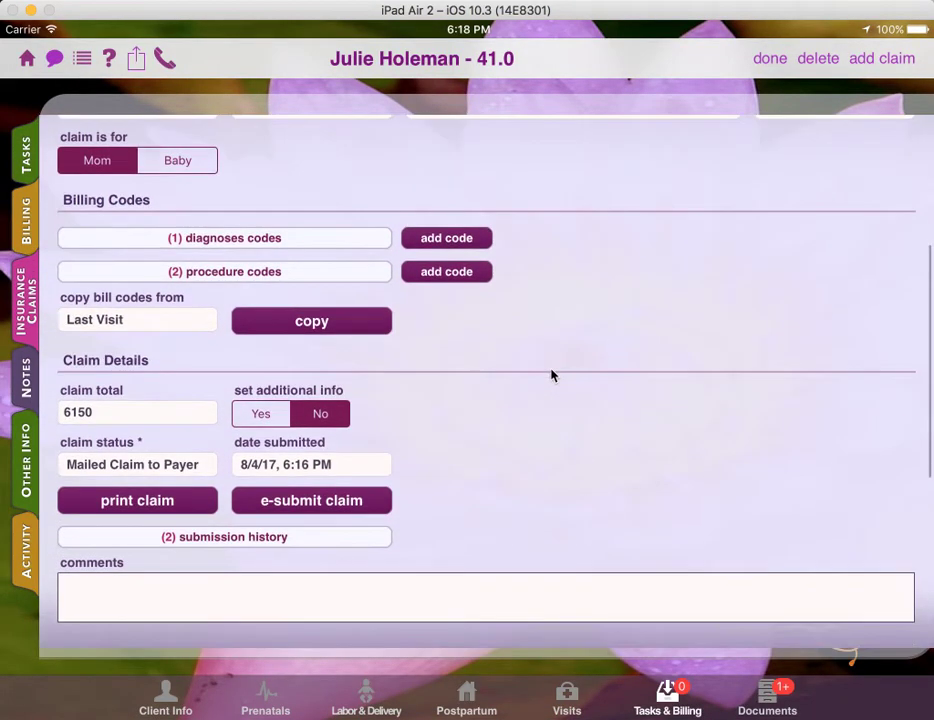
pyautogui.click(276, 541)
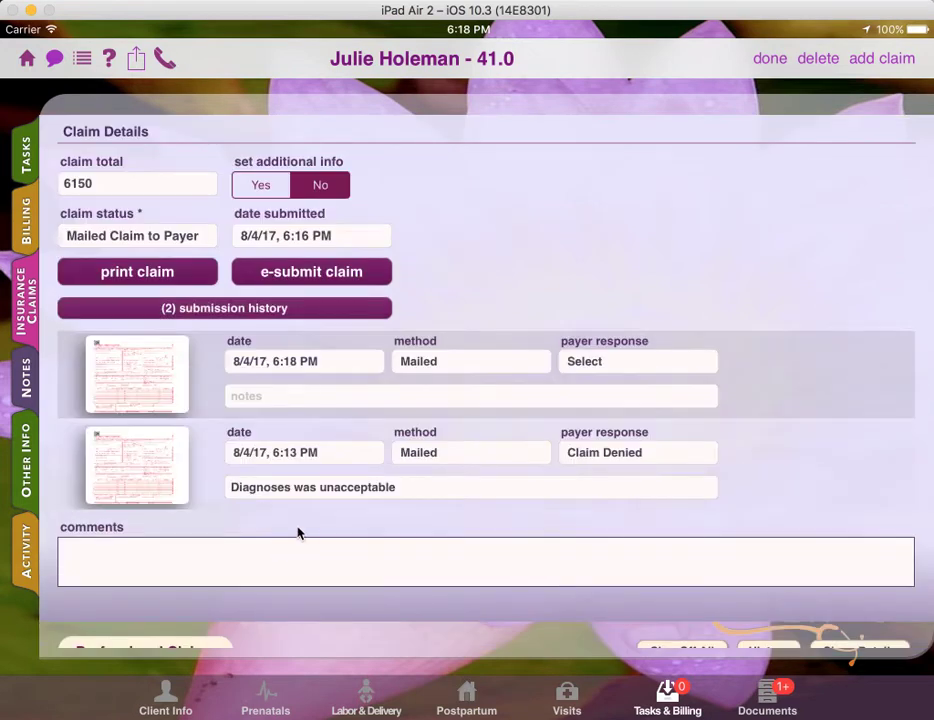
pyautogui.click(591, 363)
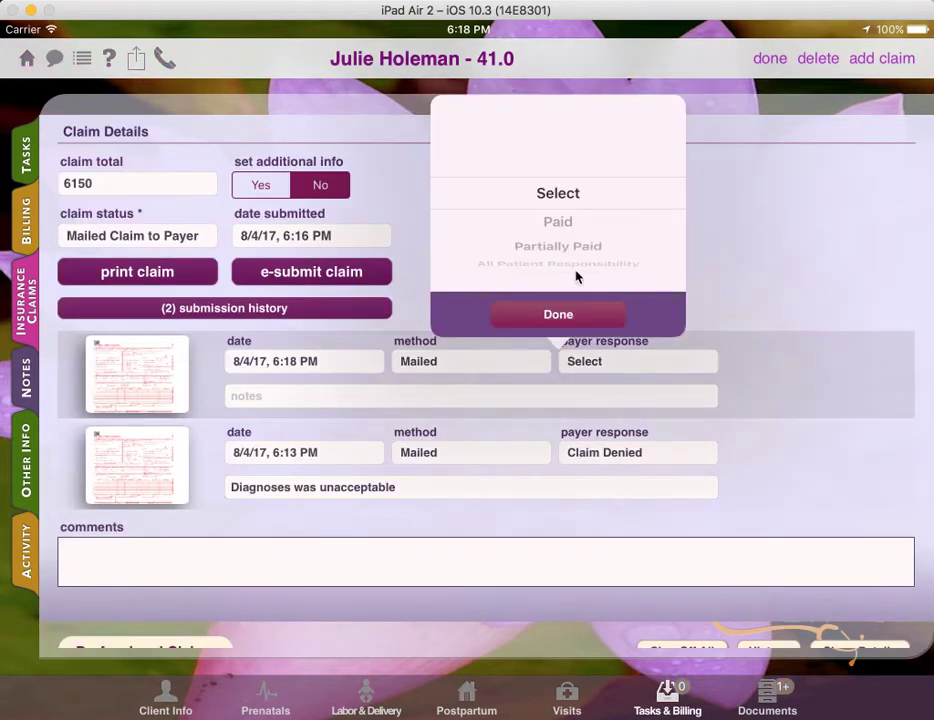
pyautogui.click(557, 219)
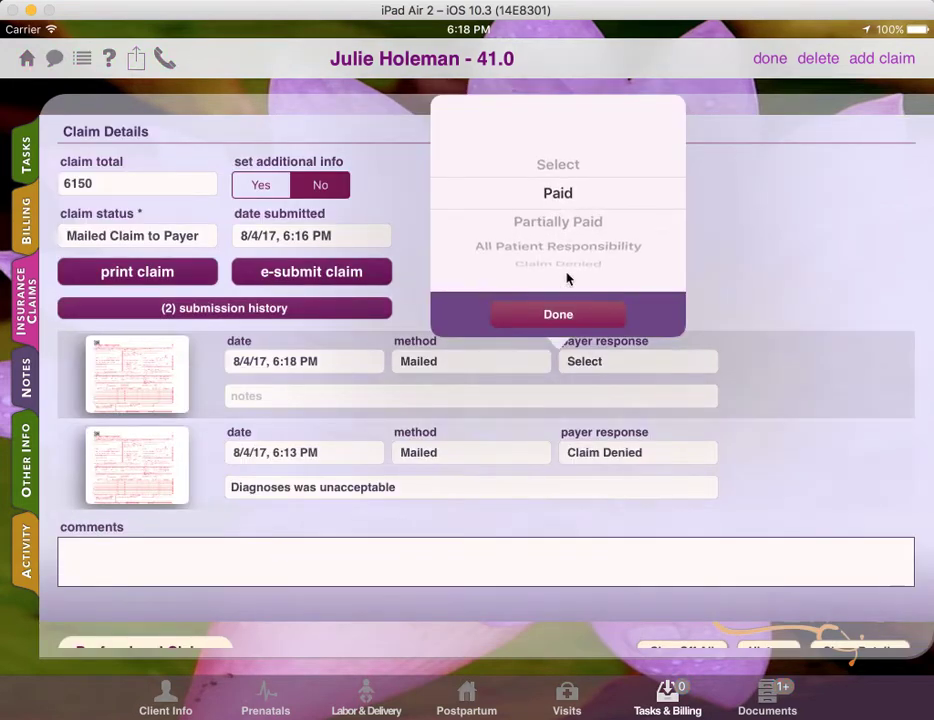
pyautogui.click(567, 316)
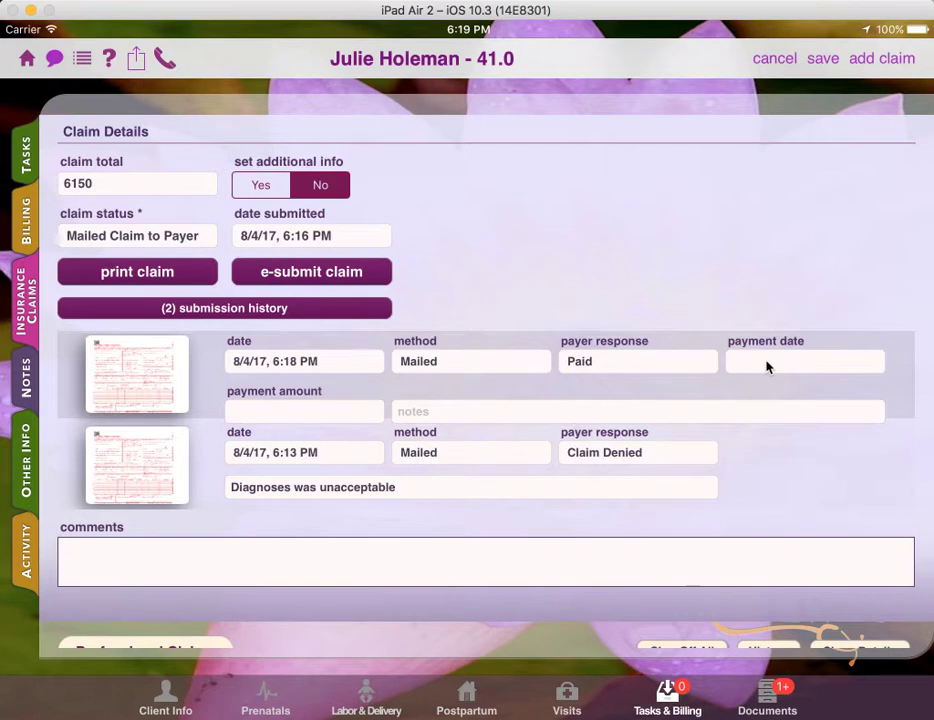
# Record payment date 8/4/17, 6:19 PM and payment amount 6000 for the newest submission history entry
pyautogui.click(767, 367)
pyautogui.click(773, 314)
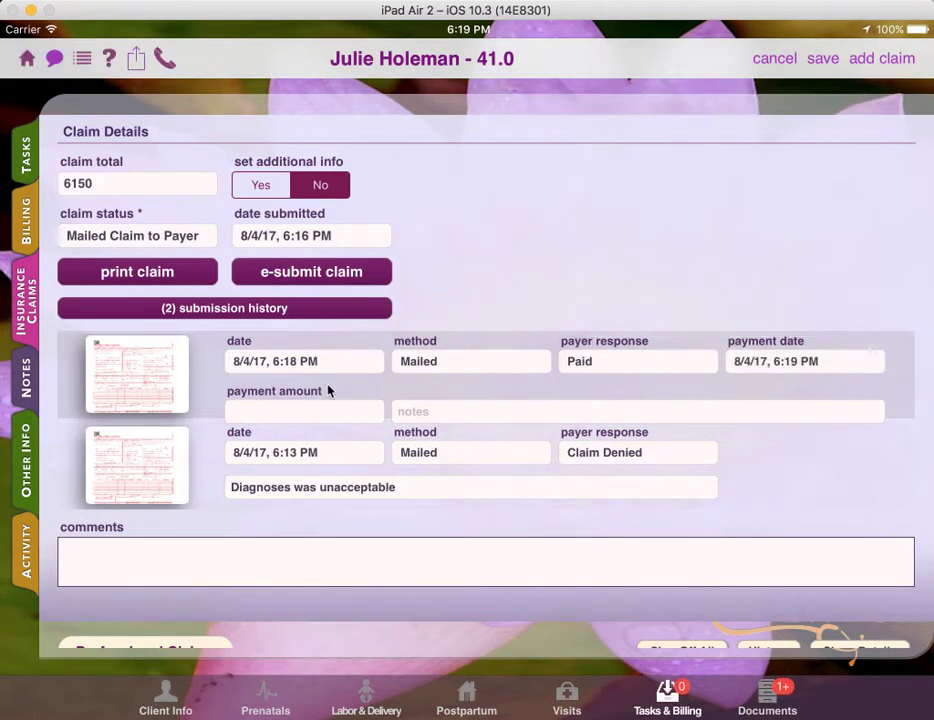
pyautogui.click(285, 414)
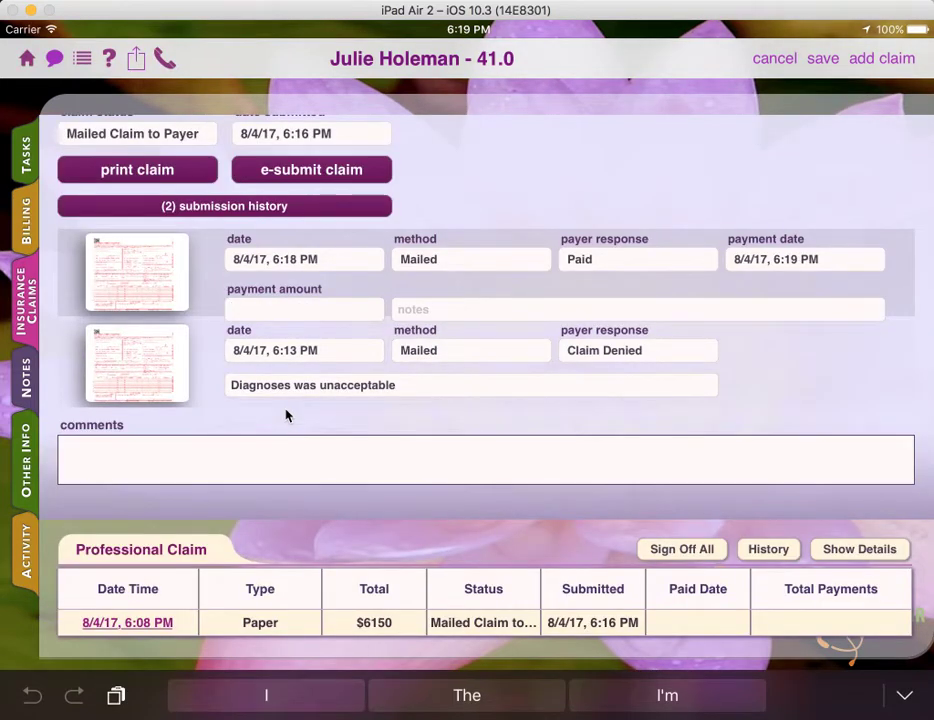
pyautogui.write('6000')
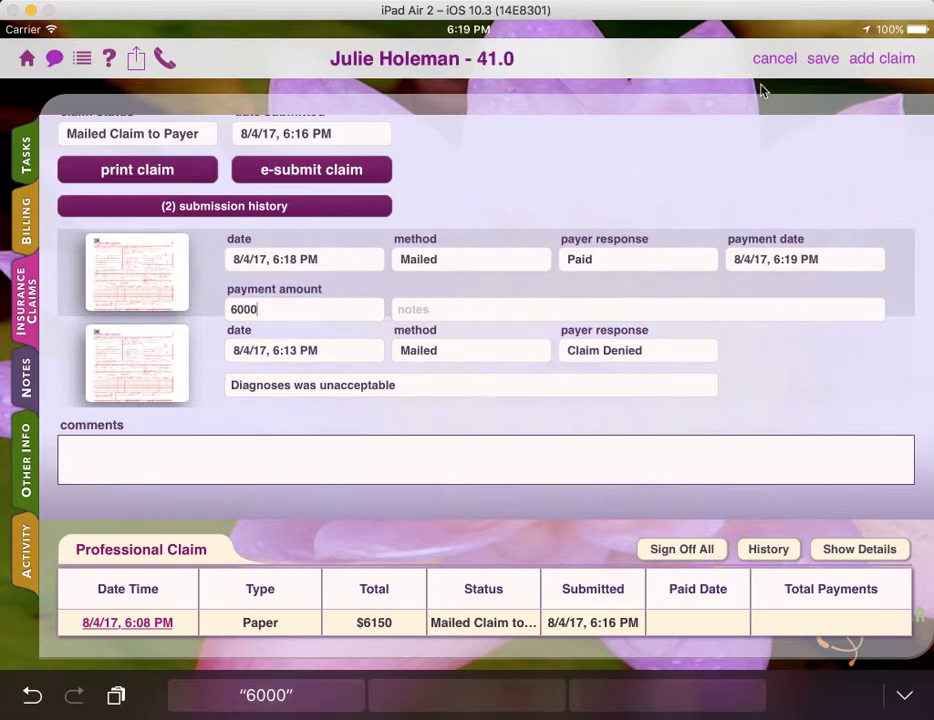
# Set the claim status to Paid with payment date 8/4/17, 6:19 PM and total payments 6000, and save the claim
pyautogui.click(147, 140)
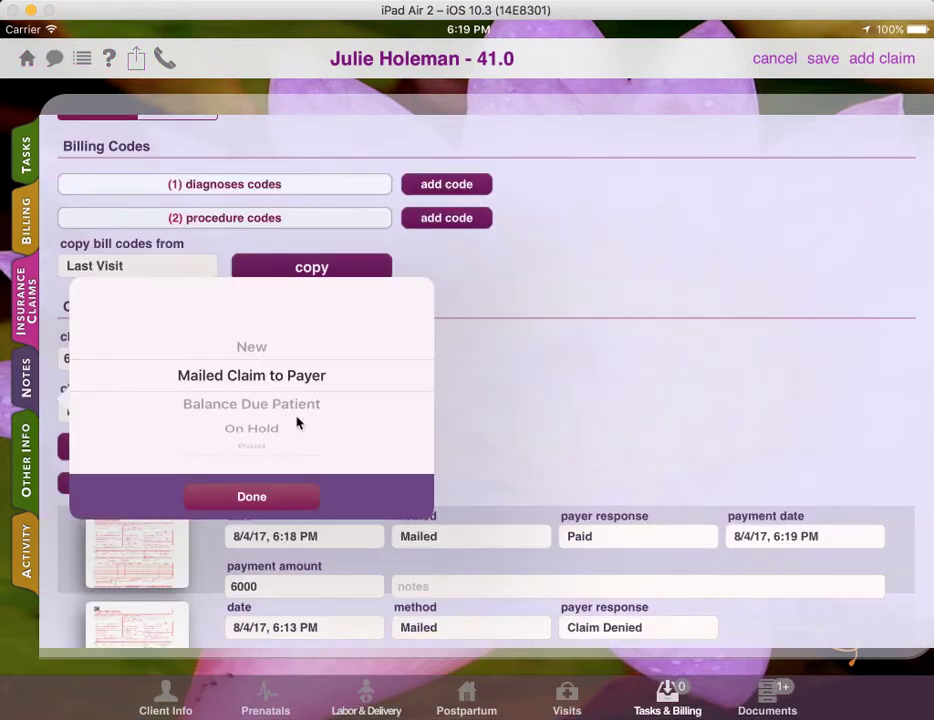
pyautogui.moveTo(298, 421); pyautogui.dragTo(284, 317)
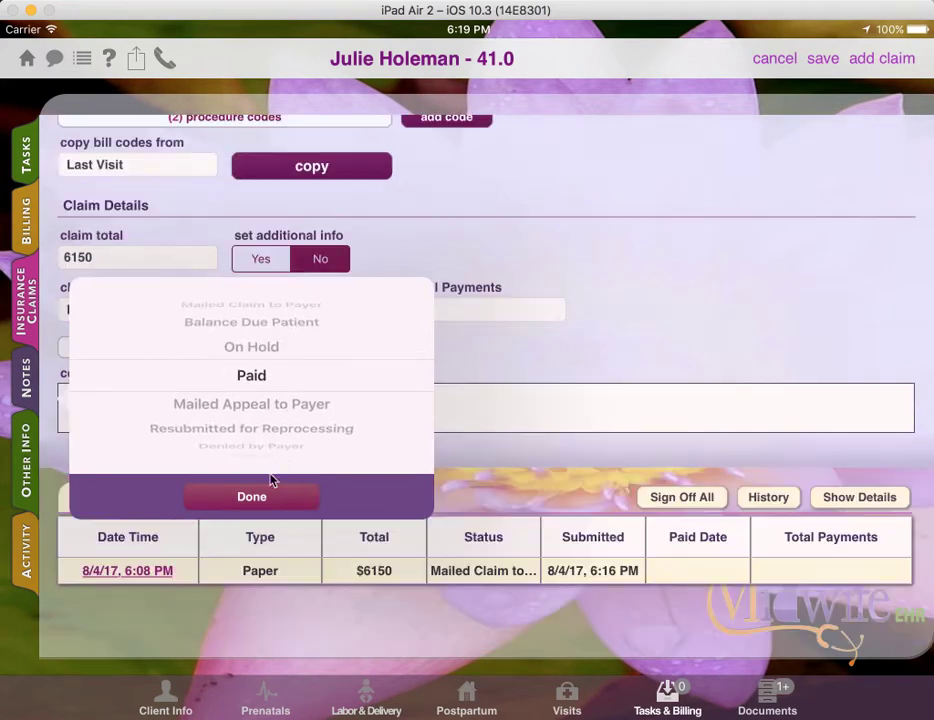
pyautogui.click(259, 496)
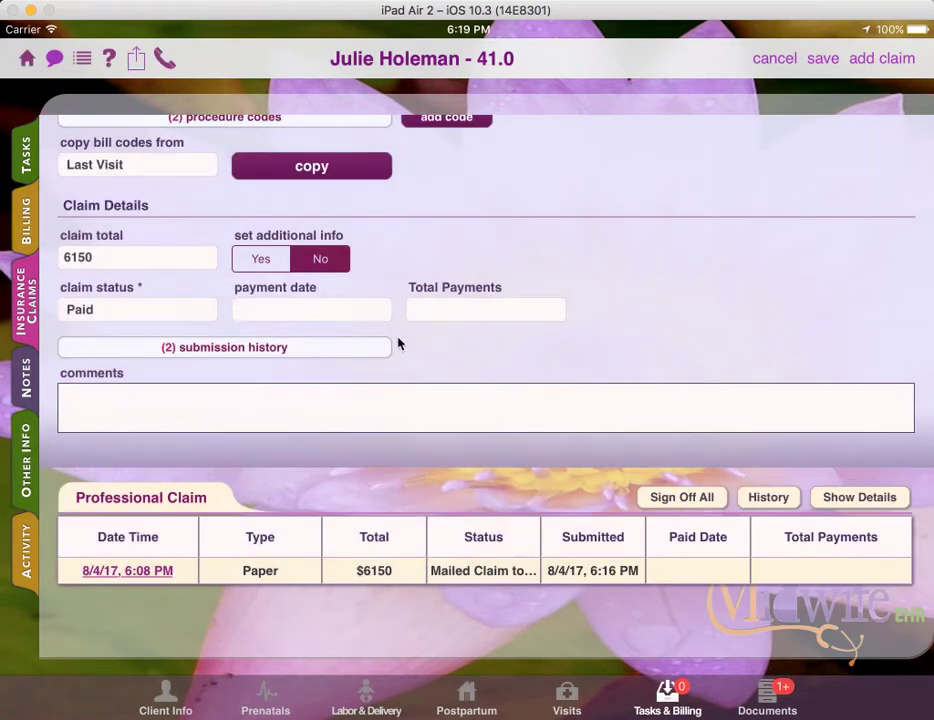
pyautogui.click(338, 314)
pyautogui.click(293, 527)
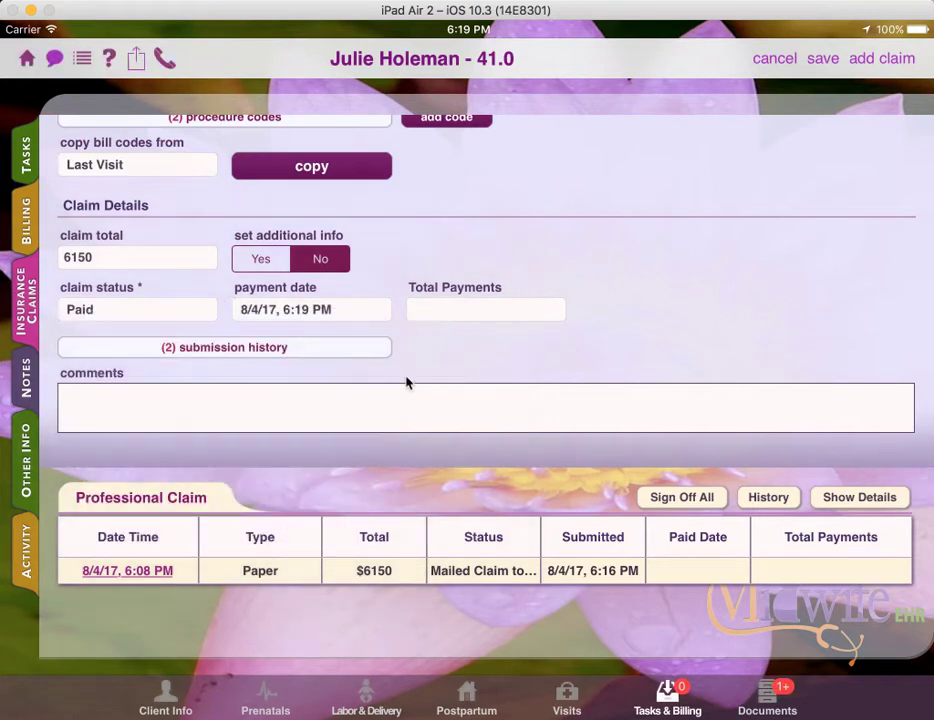
pyautogui.click(419, 319)
pyautogui.write('6000')
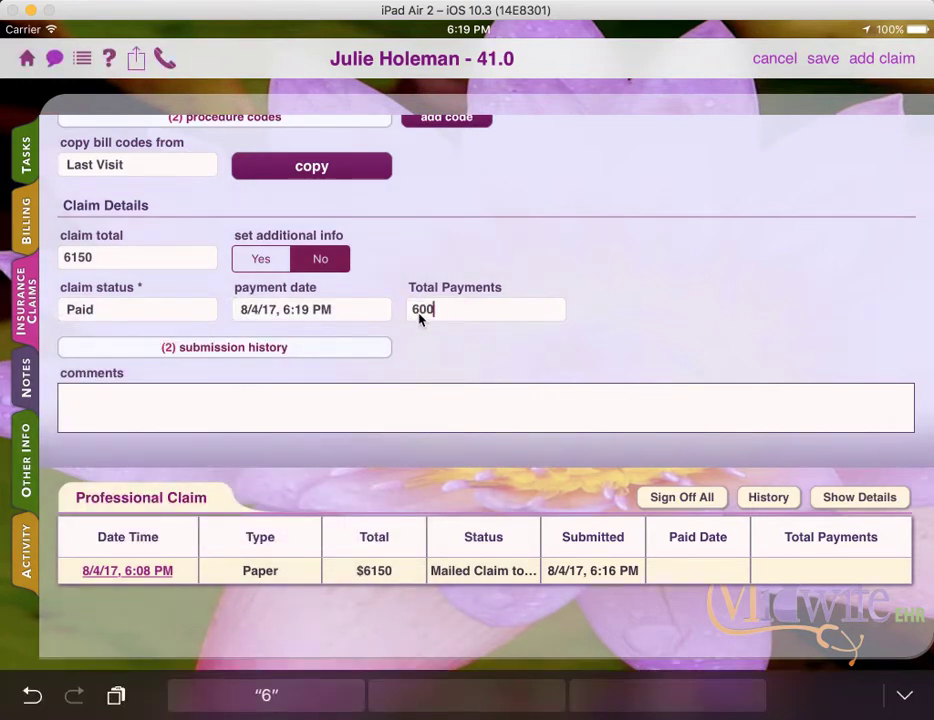
pyautogui.click(824, 58)
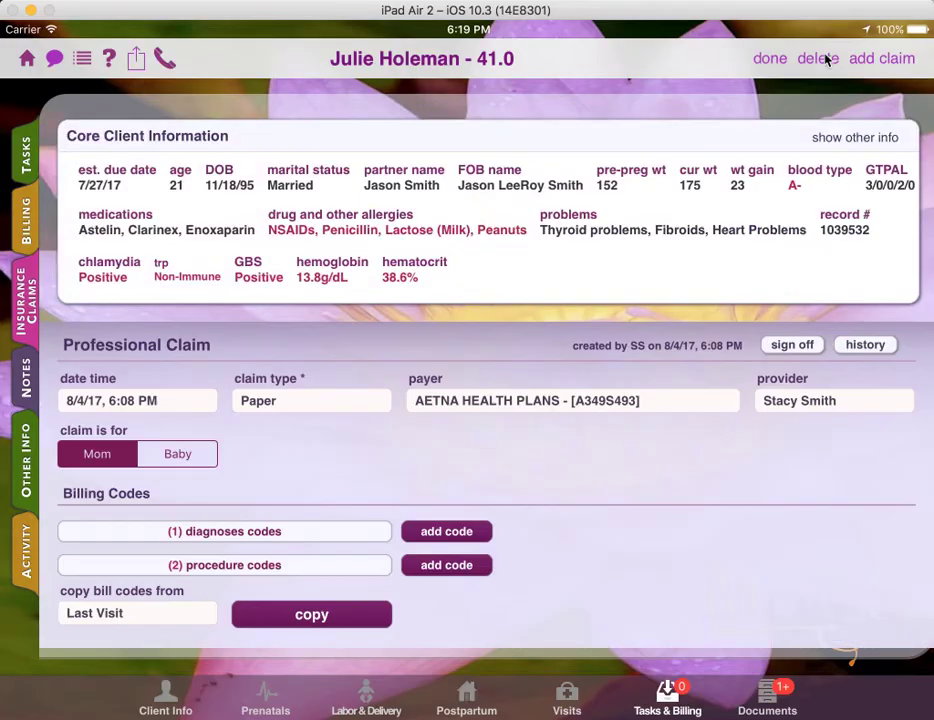
pyautogui.moveTo(667, 511); pyautogui.dragTo(628, 161)
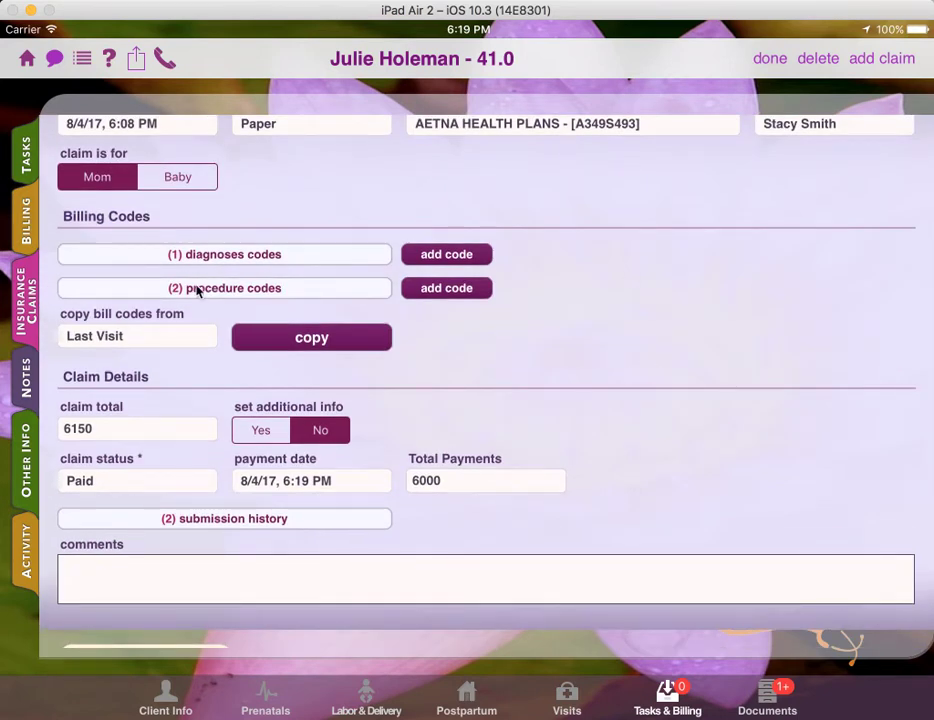
# Start a new billing entry for the client and show its insurance split fields
pyautogui.click(30, 225)
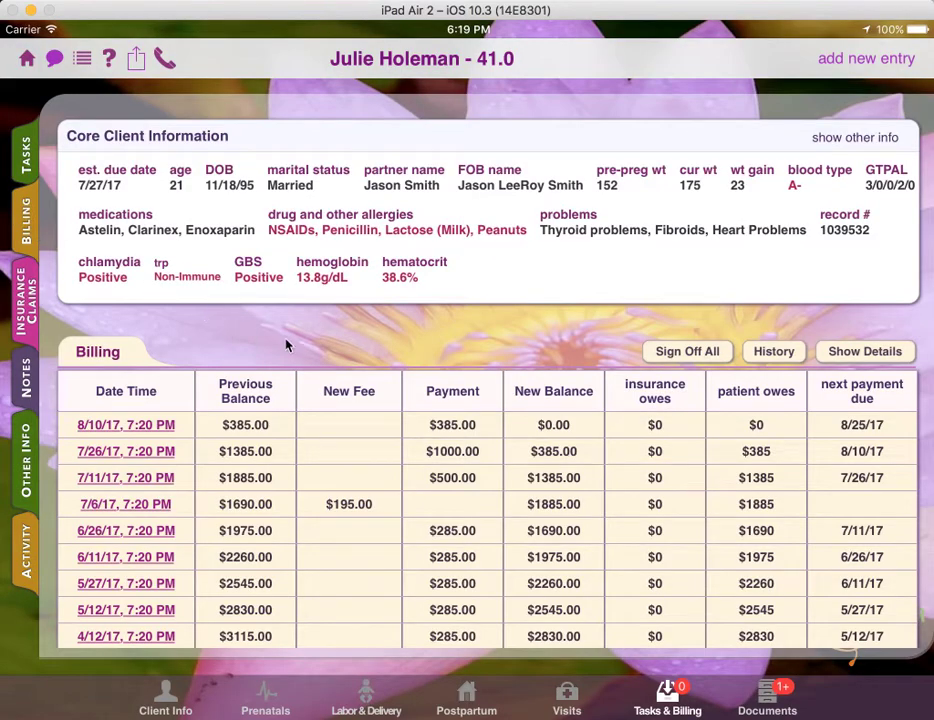
pyautogui.click(857, 57)
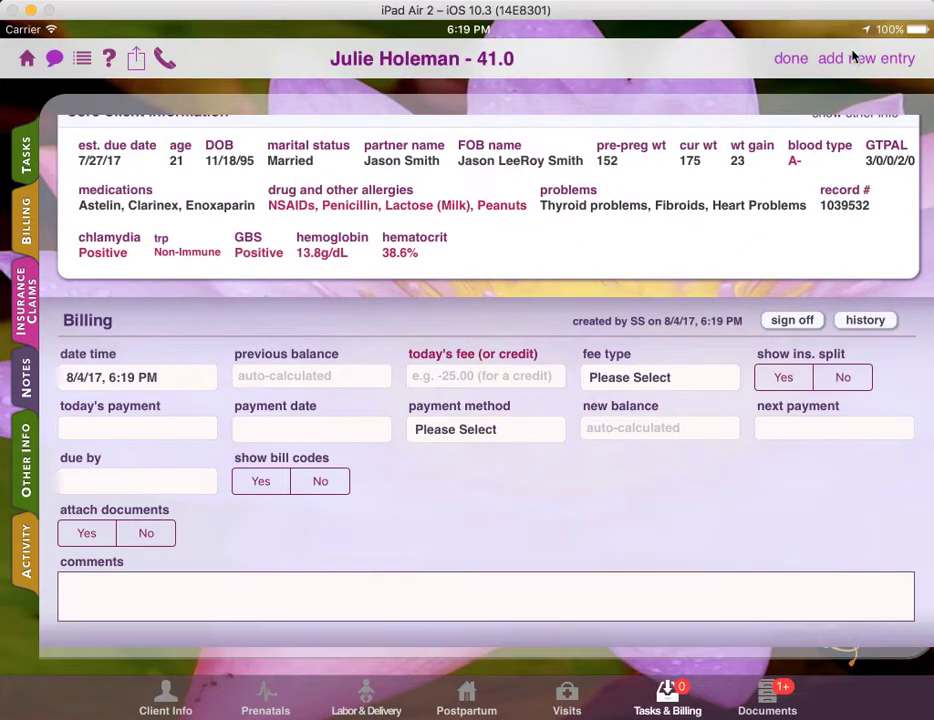
pyautogui.click(781, 377)
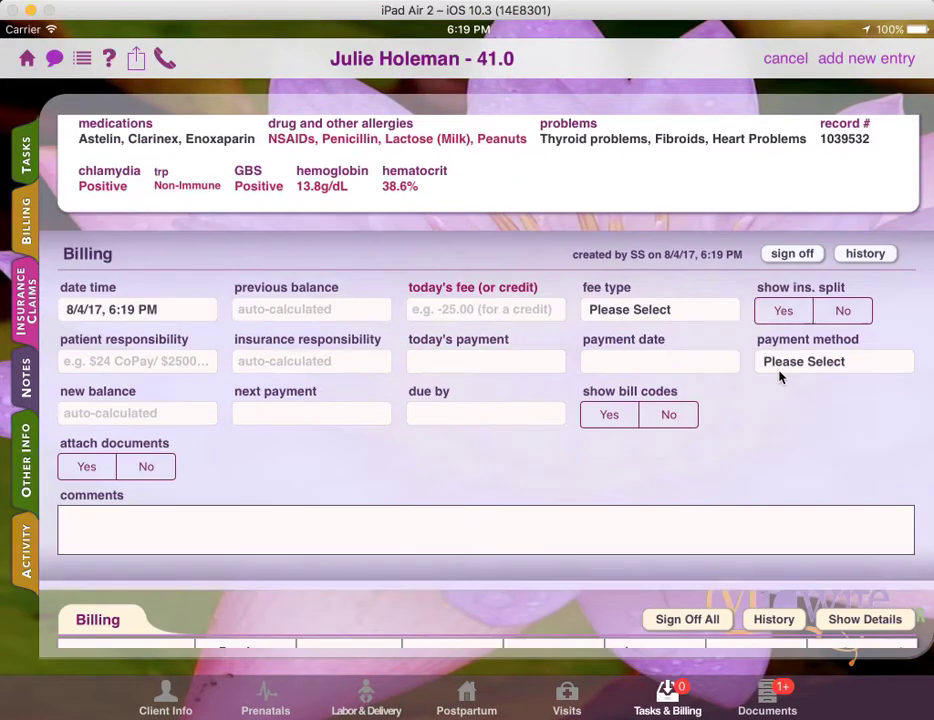
# Leave the client's record without saving the billing entry and open the practice-wide insurance claim summary
pyautogui.click(27, 60)
pyautogui.click(484, 432)
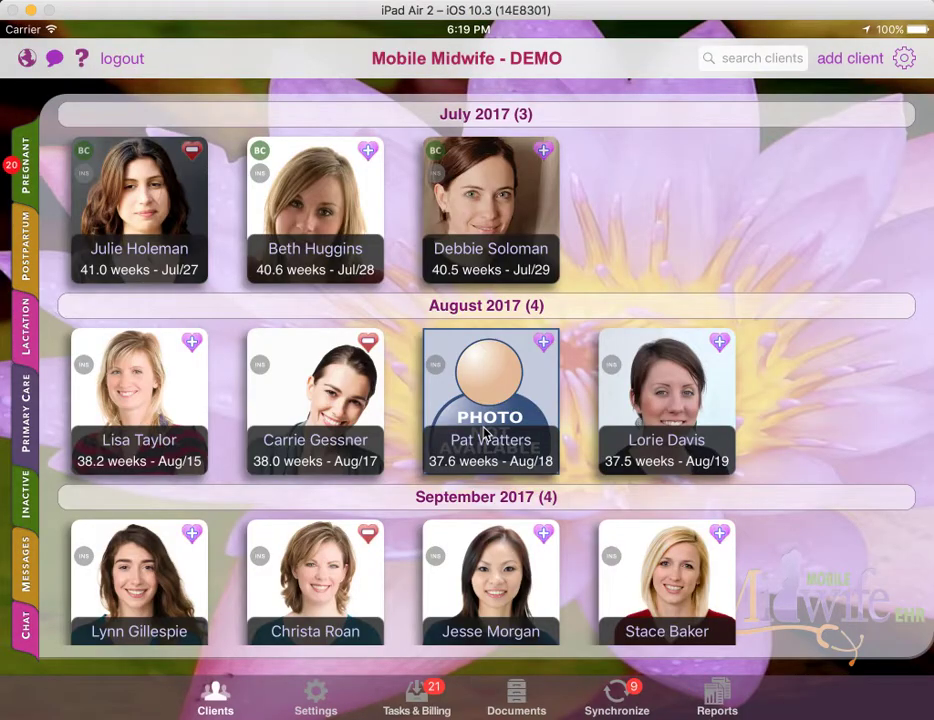
pyautogui.click(420, 697)
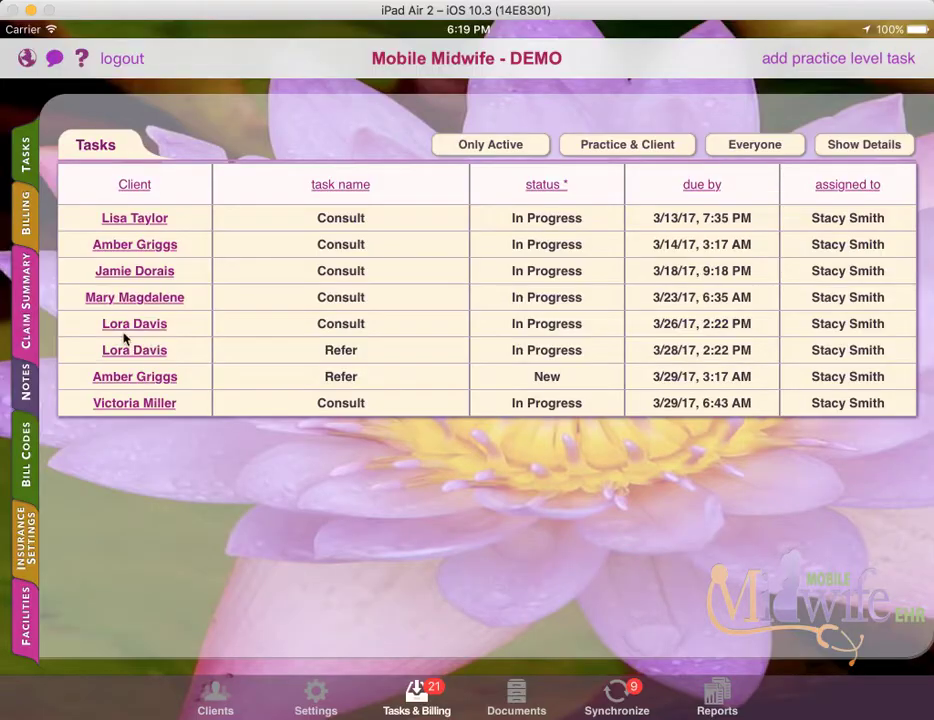
pyautogui.click(27, 340)
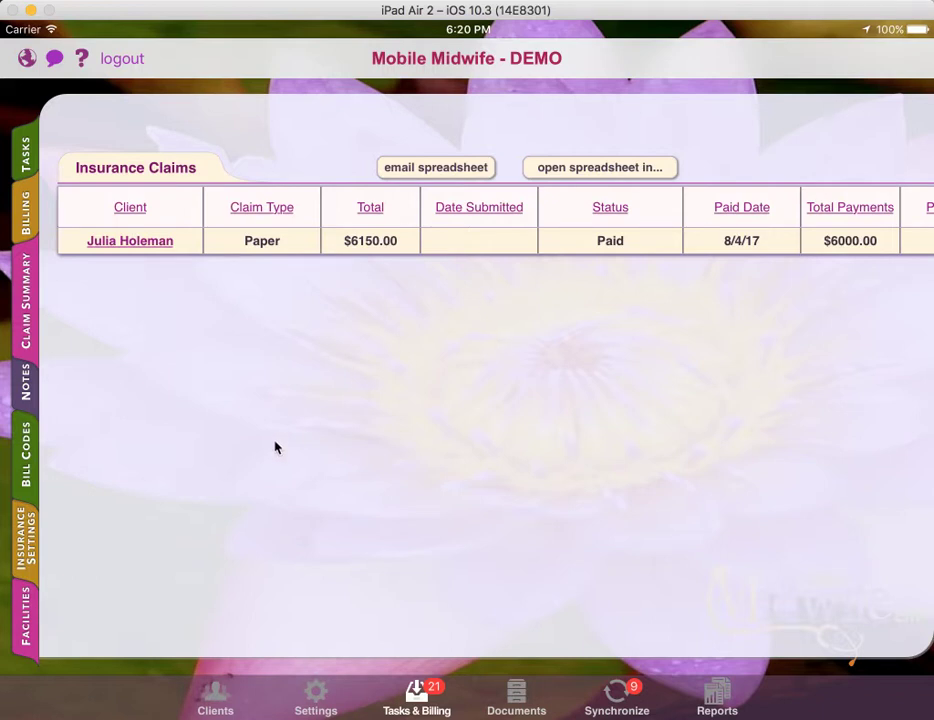
# Open the practice's insurance settings, start the CMS 1500 printer alignment and cancel it
pyautogui.click(22, 563)
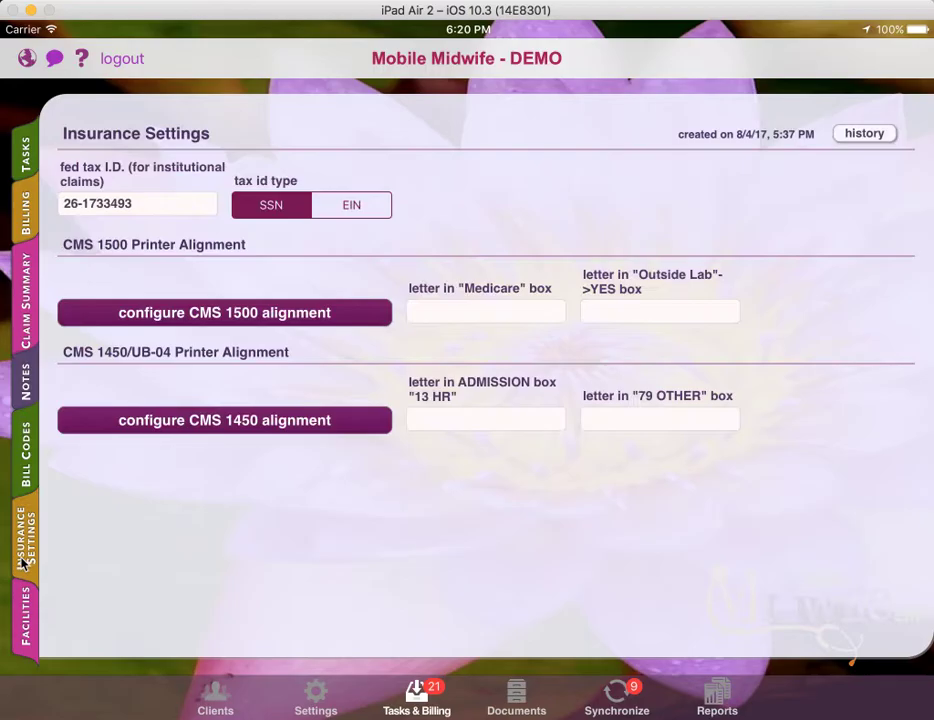
pyautogui.click(238, 319)
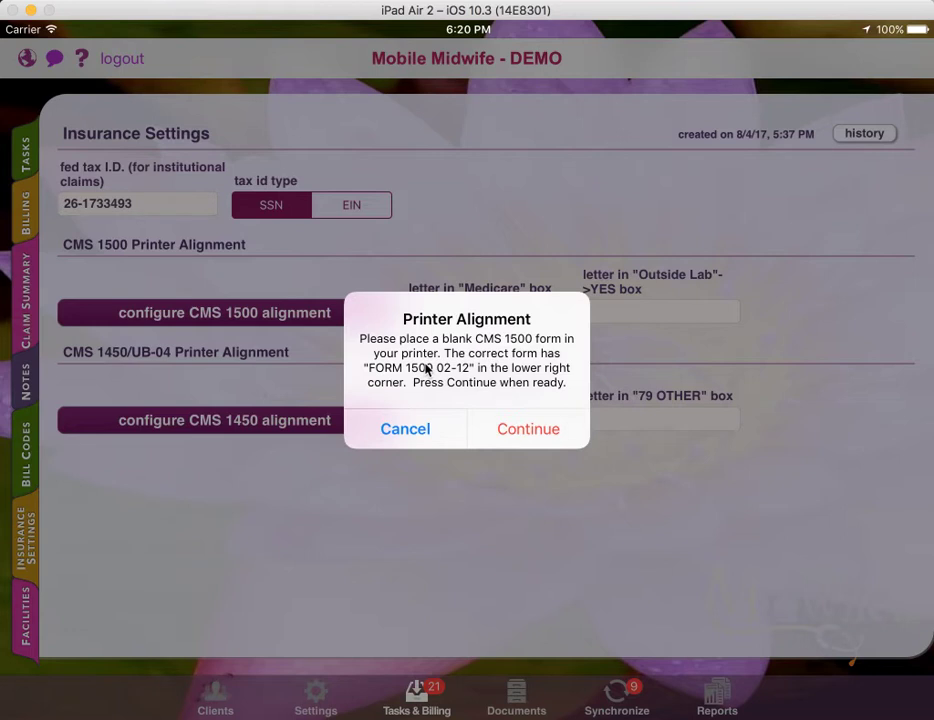
pyautogui.click(405, 429)
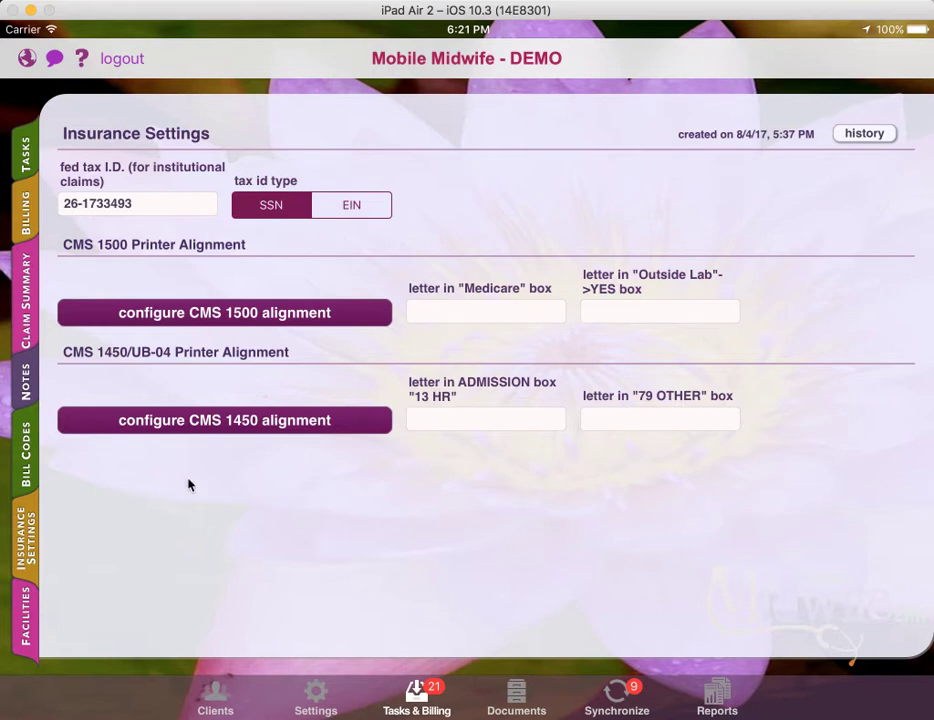
# Start adding a new facility to the practice's facilities
pyautogui.click(26, 622)
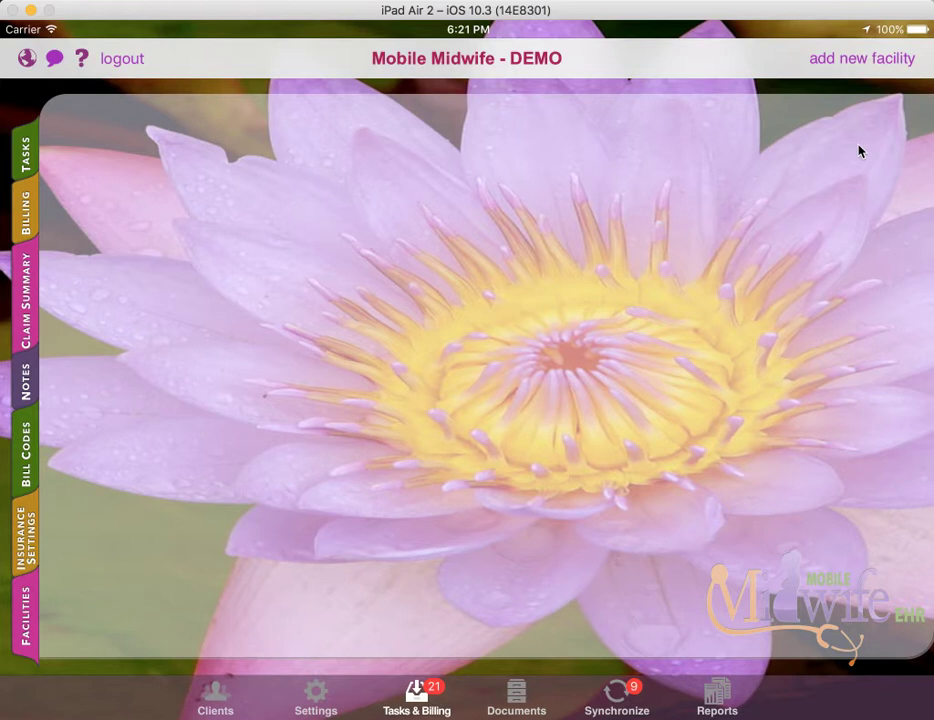
pyautogui.click(846, 60)
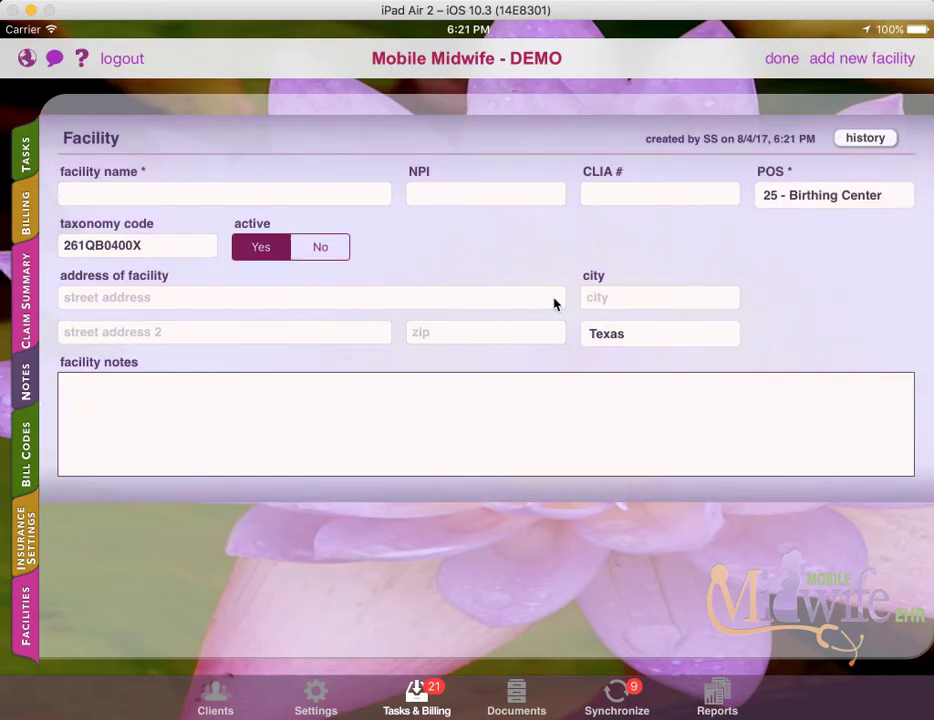